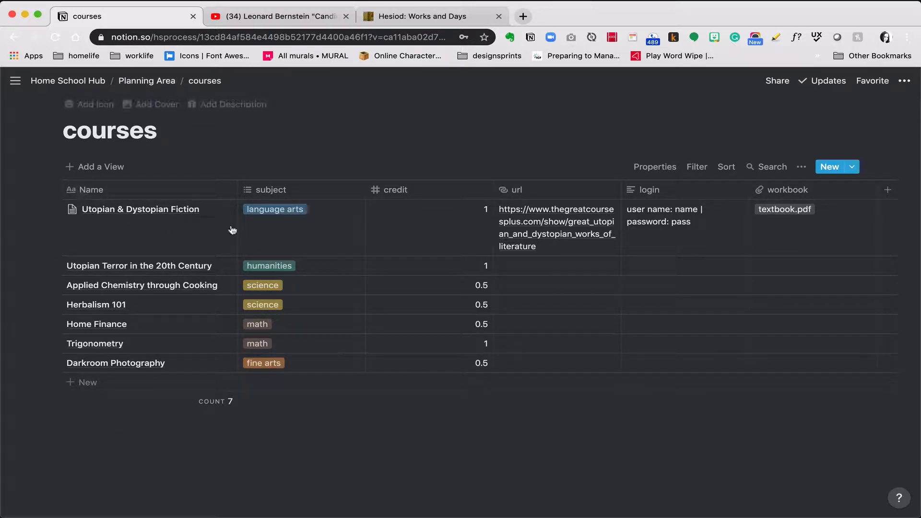
- Open the Planning Area page and insert an inline table on the blank line below the courses table
{"action": "left_click", "coordinate": [143, 87]}
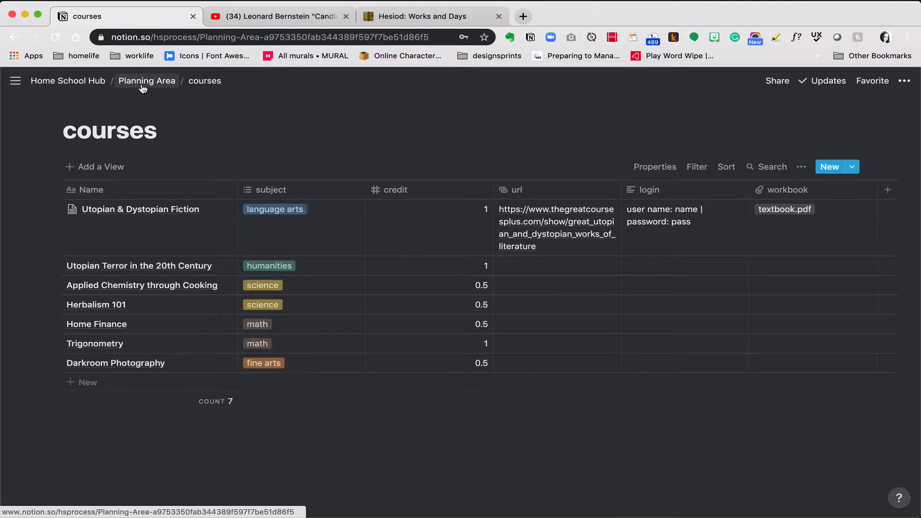
{"action": "scroll", "coordinate": [87, 408], "scroll_direction": "down", "scroll_amount": 3}
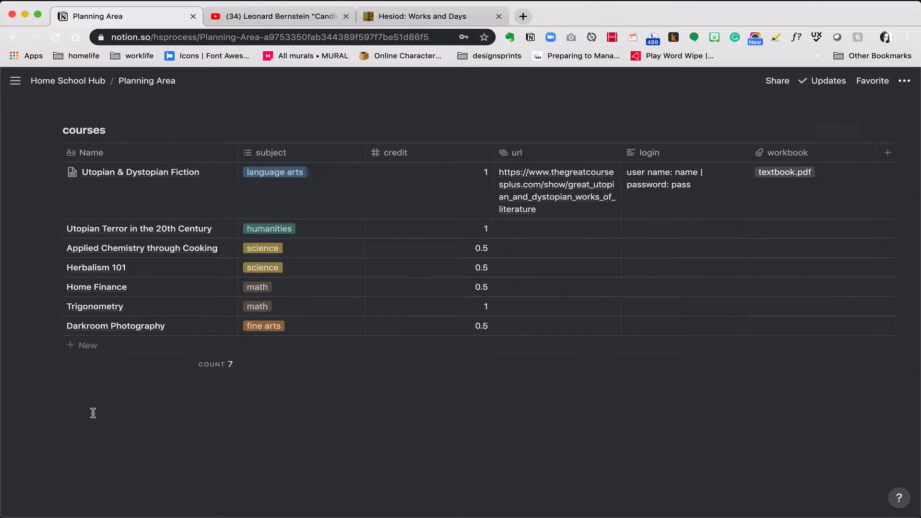
{"action": "left_click", "coordinate": [91, 412]}
{"action": "scroll", "coordinate": [96, 384], "scroll_direction": "up", "scroll_amount": 3}
{"action": "scroll", "coordinate": [122, 235], "scroll_direction": "down", "scroll_amount": 3}
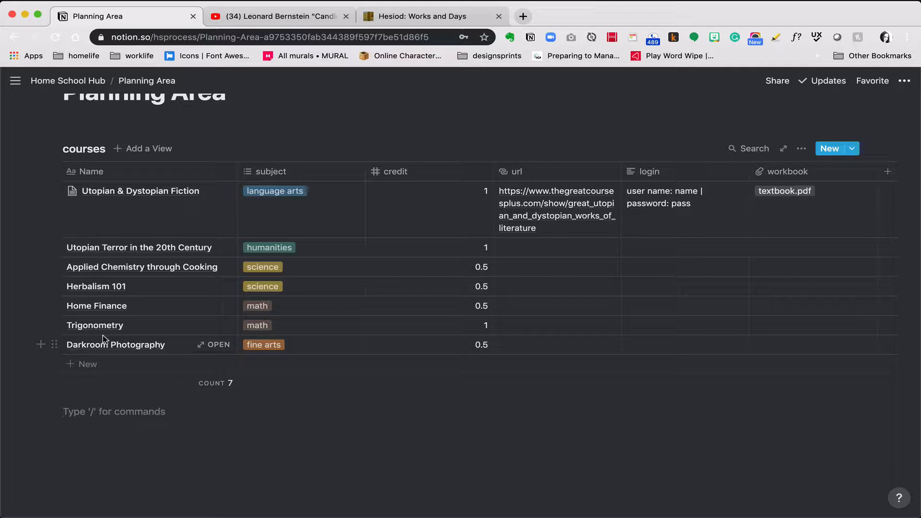
{"action": "type", "text": "/tab"}
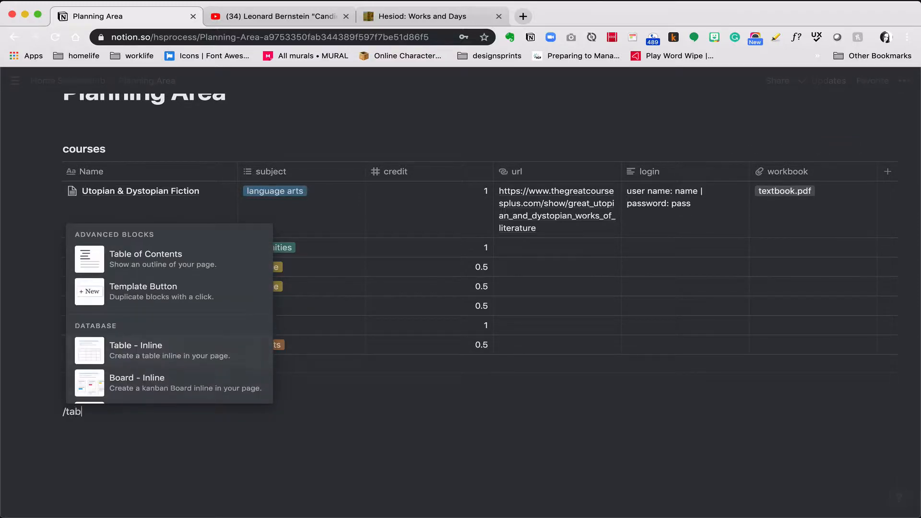
{"action": "key", "text": "Up"}
{"action": "key", "text": "Return"}
- Name the new inline table "enrolled course"
{"action": "type", "text": "enrolled c"}
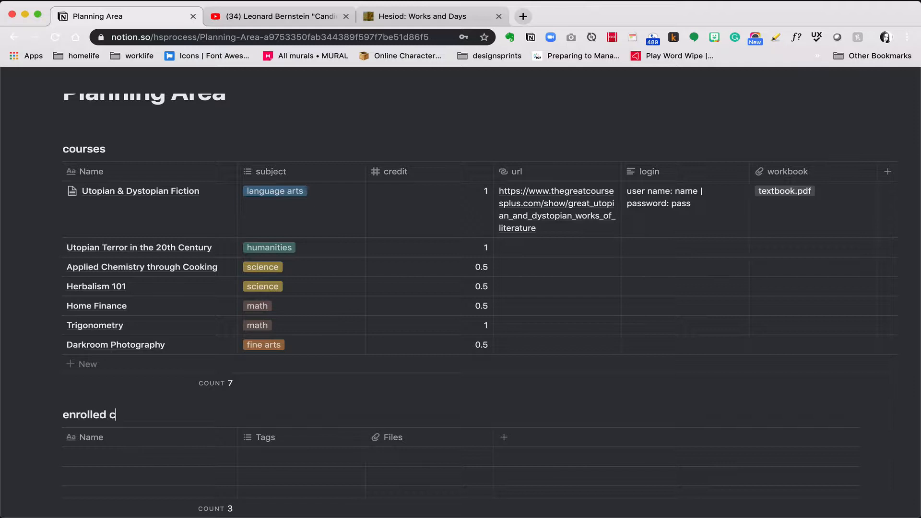
{"action": "type", "text": "ourse"}
{"action": "scroll", "coordinate": [480, 288], "scroll_direction": "down", "scroll_amount": 3}
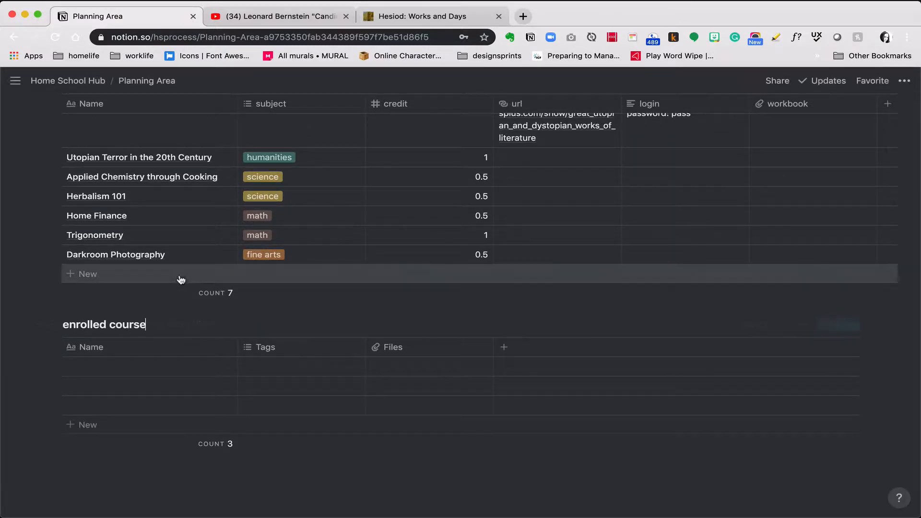
{"action": "scroll", "coordinate": [213, 263], "scroll_direction": "up", "scroll_amount": 2}
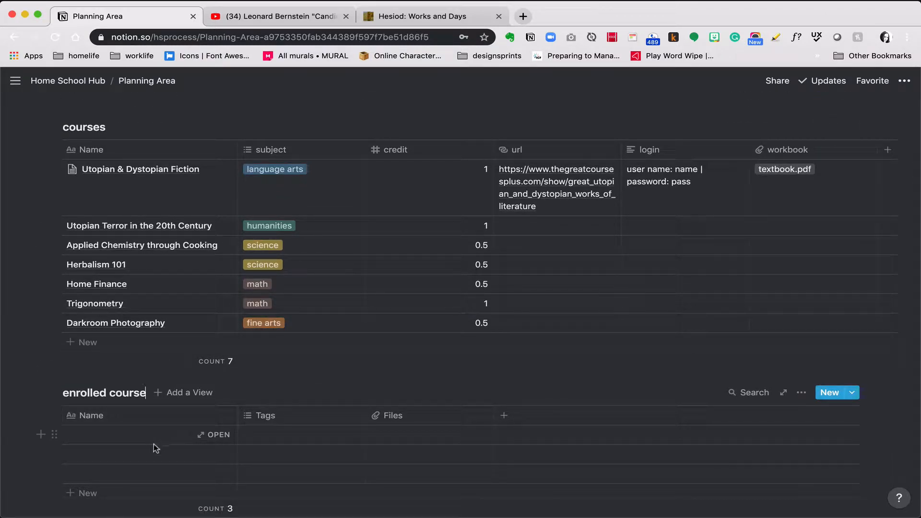
- Title the first entry of the enrolled course table "(d)" on its own page
{"action": "left_click", "coordinate": [215, 436]}
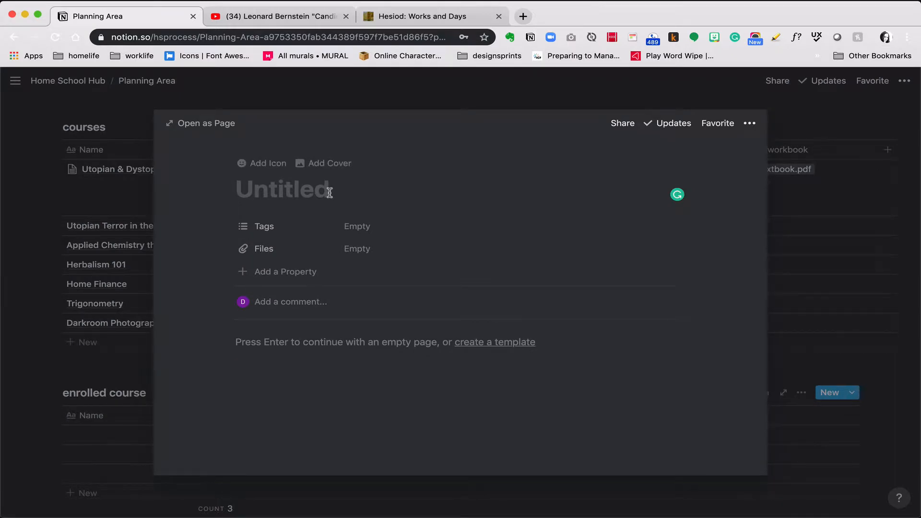
{"action": "left_click", "coordinate": [122, 362]}
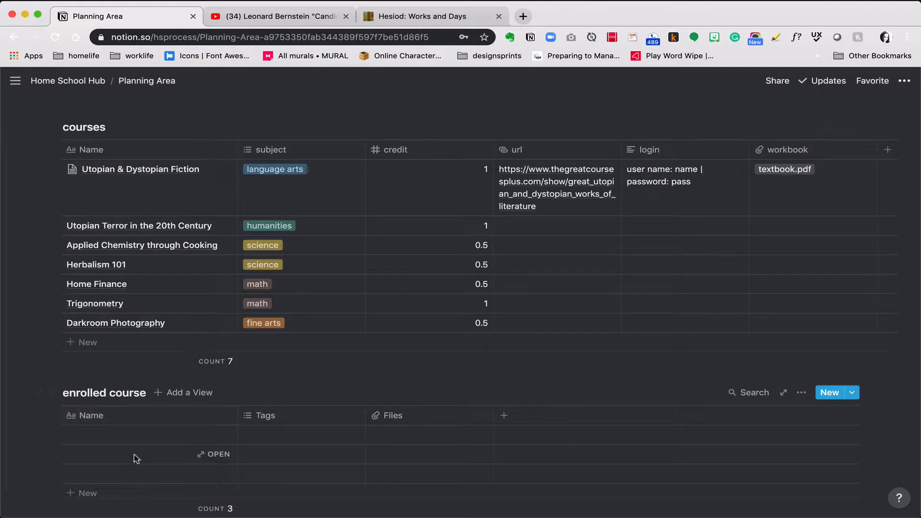
{"action": "left_click", "coordinate": [223, 436]}
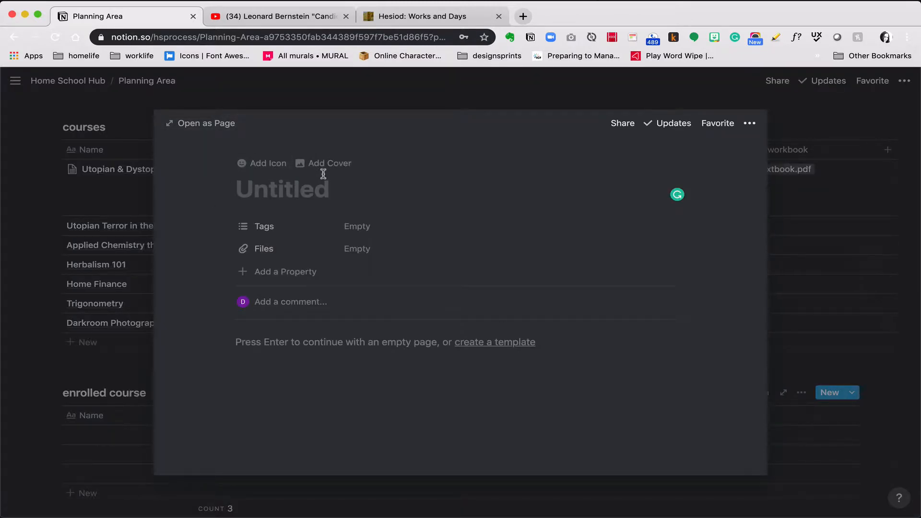
{"action": "type", "text": "("}
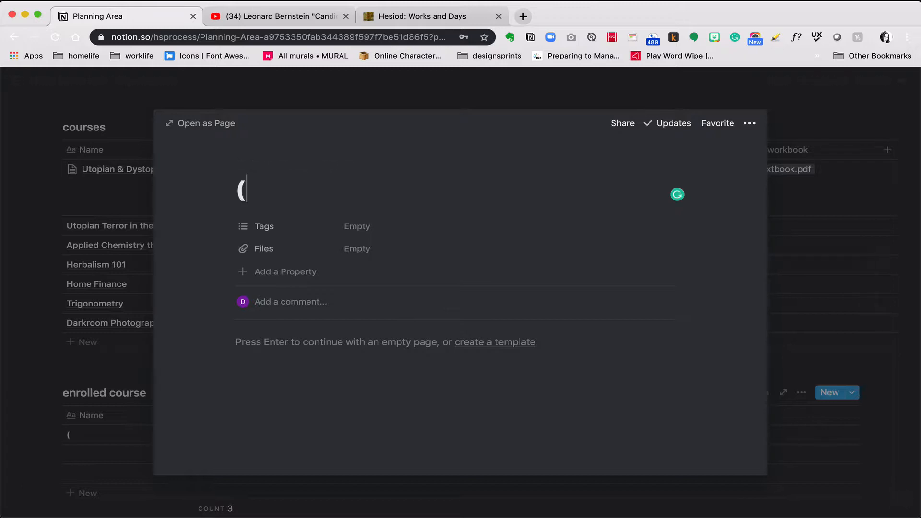
{"action": "type", "text": "d)"}
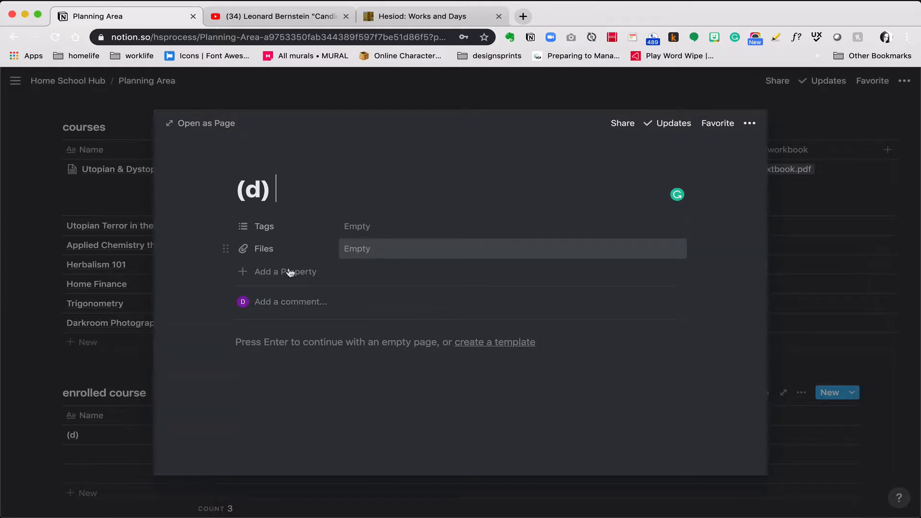
{"action": "left_click", "coordinate": [85, 365]}
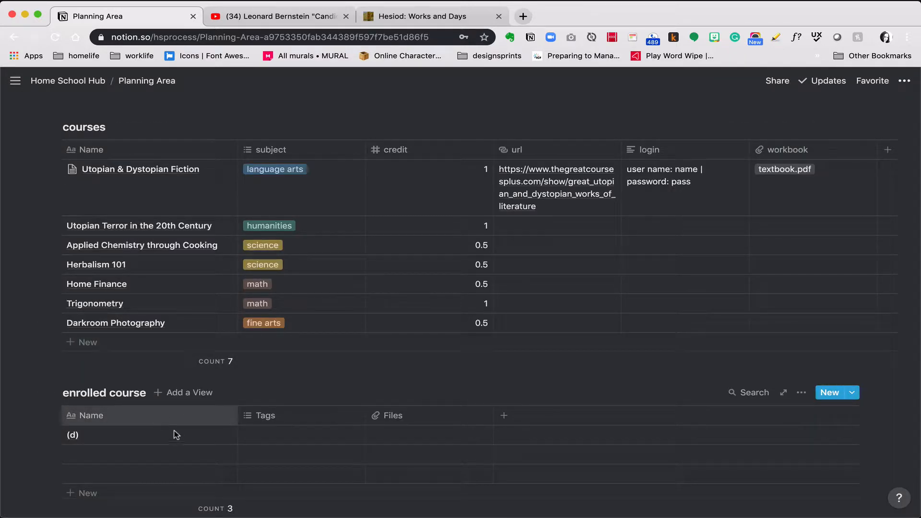
{"action": "scroll", "coordinate": [180, 379], "scroll_direction": "down", "scroll_amount": 3}
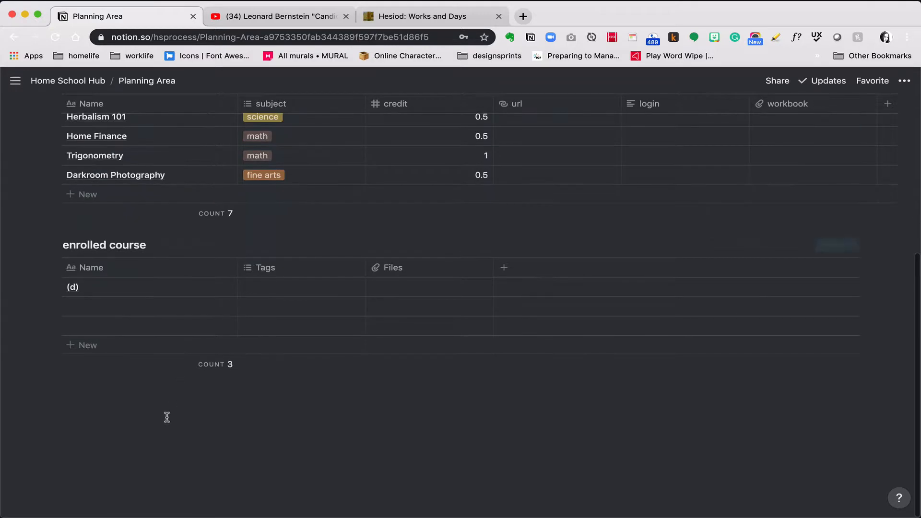
{"action": "left_click", "coordinate": [162, 425]}
{"action": "key", "text": "Return"}
{"action": "type", "text": "@"}
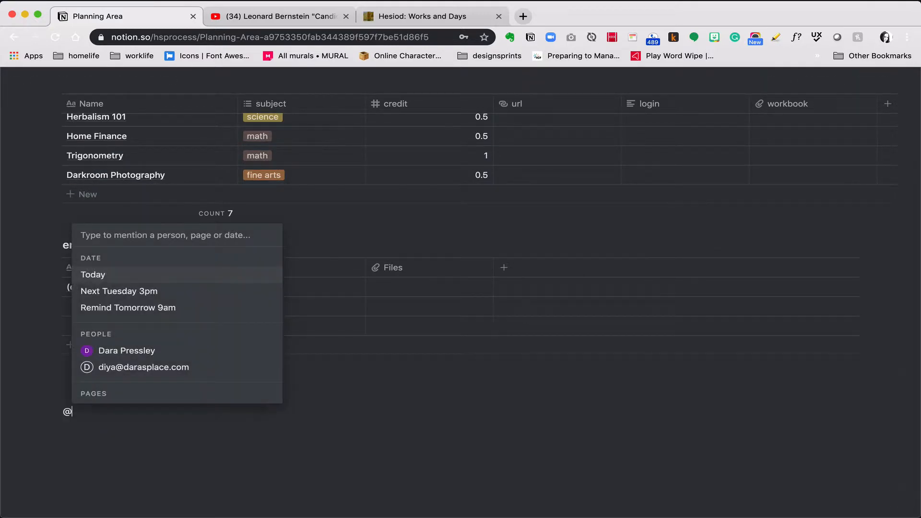
{"action": "type", "text": "ut"}
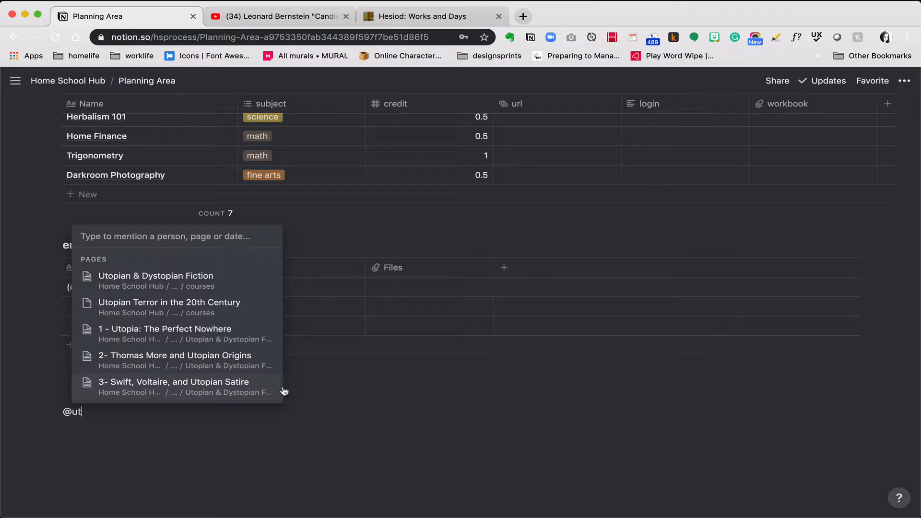
{"action": "left_click", "coordinate": [160, 422]}
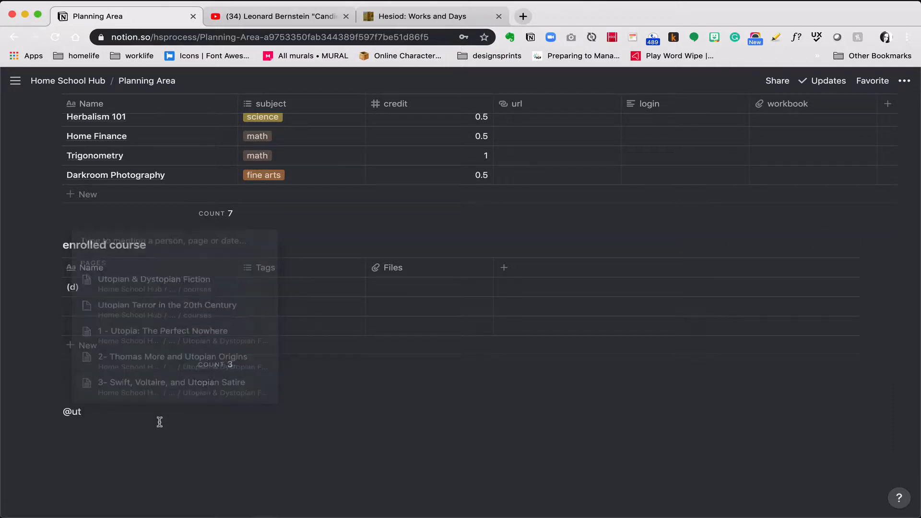
{"action": "left_click", "coordinate": [107, 412]}
{"action": "key", "text": "BackSpace"}
{"action": "key", "text": "BackSpace"}
{"action": "key", "text": "BackSpace"}
{"action": "key", "text": "BackSpace"}
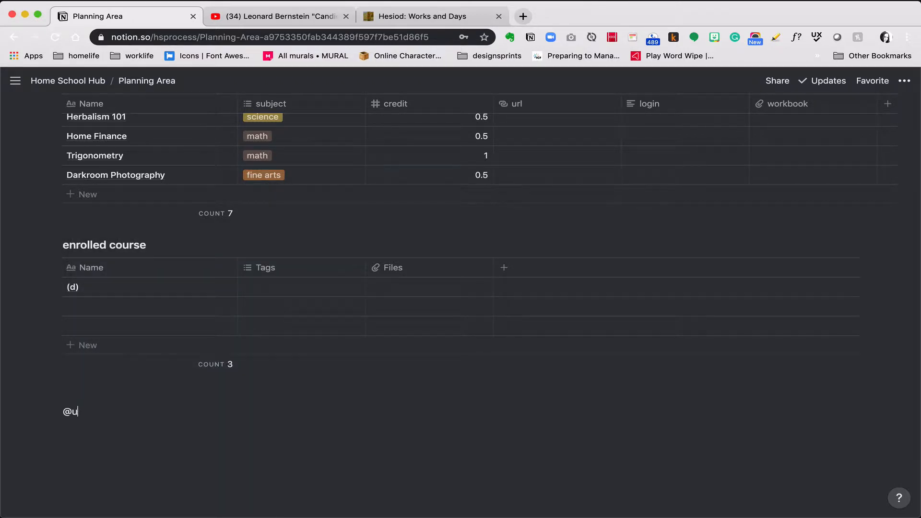
- Add a page mention of Utopian & Dystopian Fiction after "(d)" in the enrolled course entry's title and check its link
{"action": "left_click", "coordinate": [132, 290]}
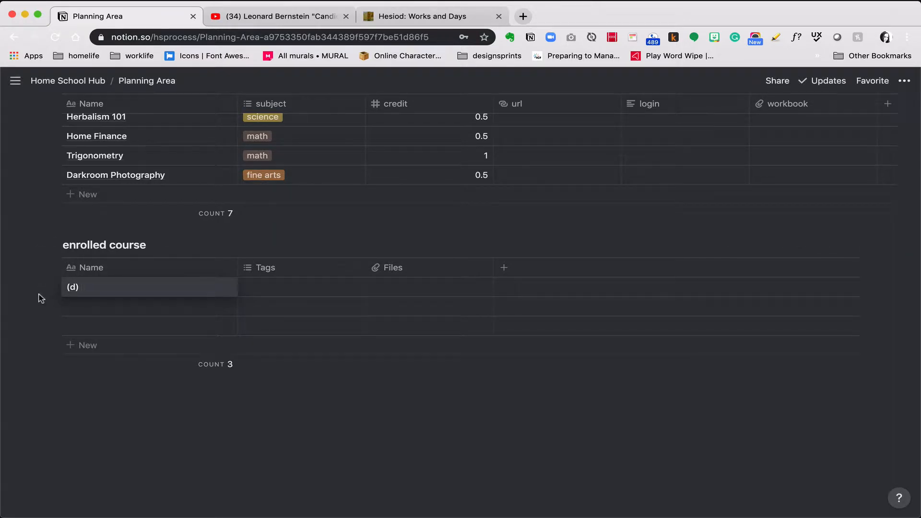
{"action": "key", "text": "Escape"}
{"action": "left_click", "coordinate": [210, 288]}
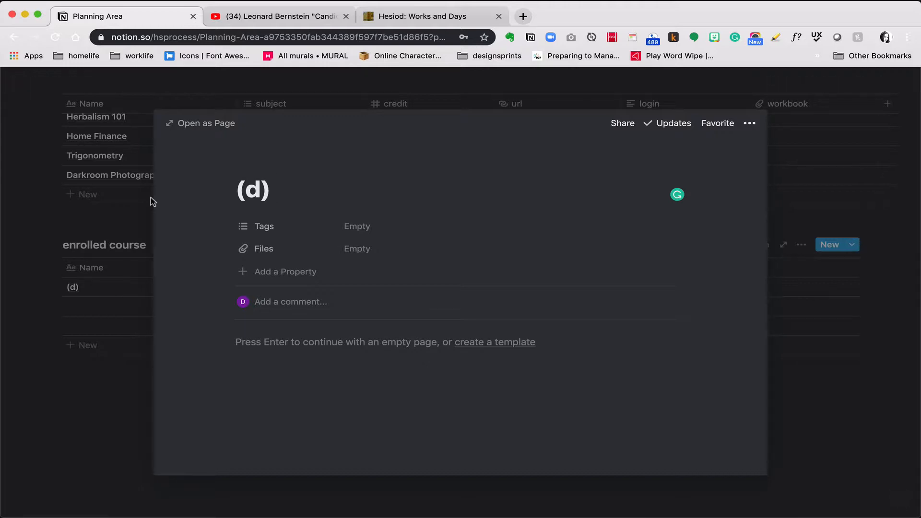
{"action": "type", "text": "@"}
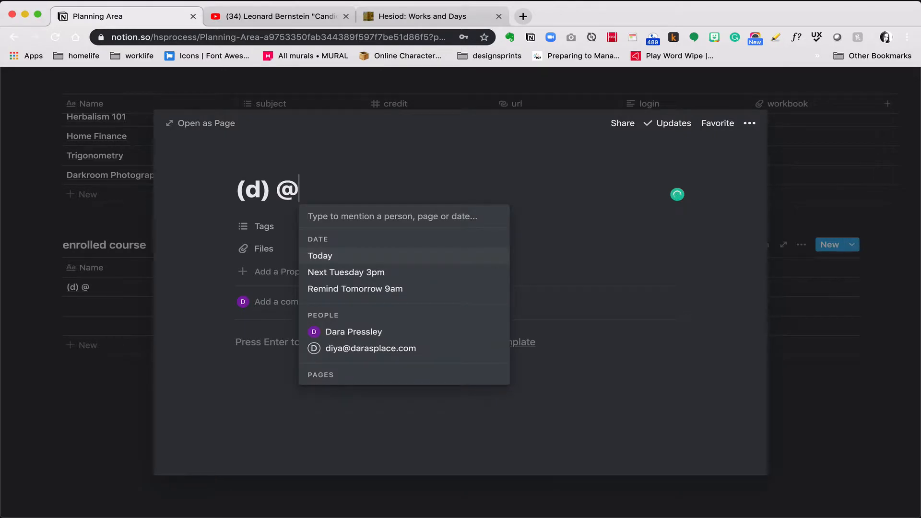
{"action": "type", "text": "un"}
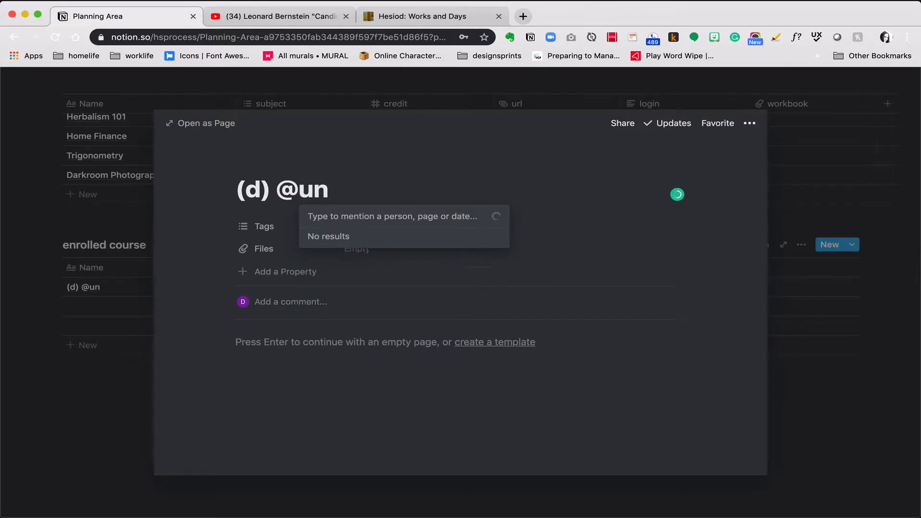
{"action": "key", "text": "BackSpace"}
{"action": "type", "text": "t"}
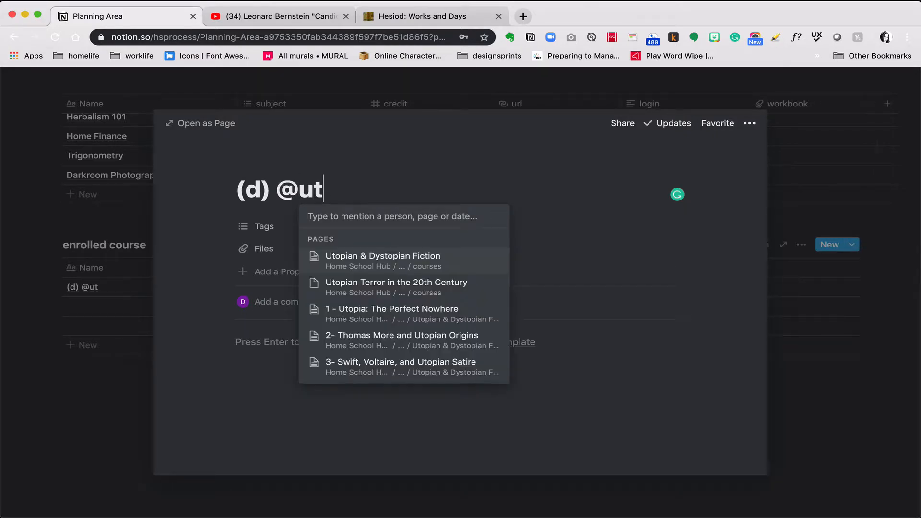
{"action": "left_click", "coordinate": [315, 259]}
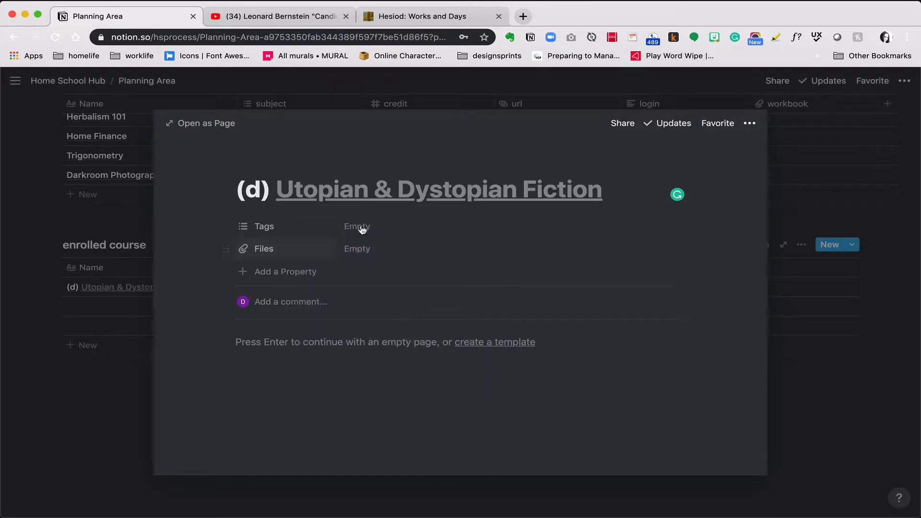
{"action": "left_click", "coordinate": [390, 200]}
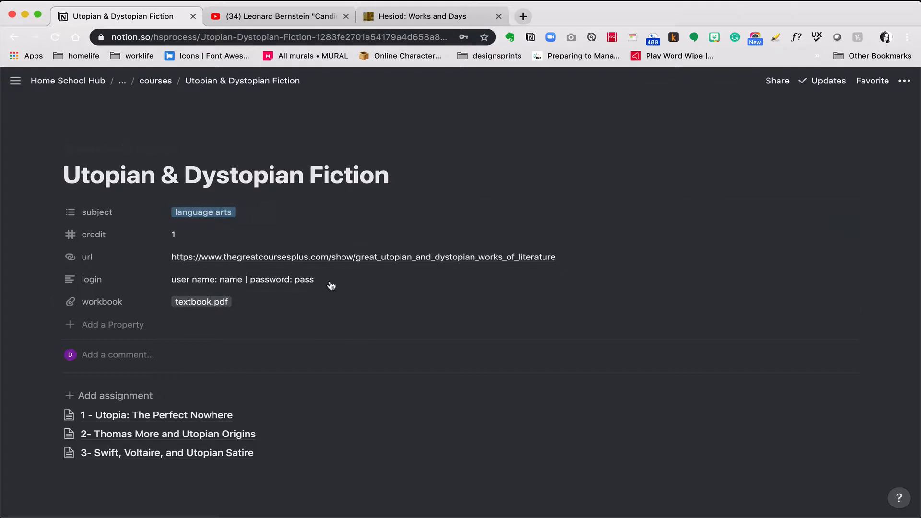
{"action": "key", "text": "super+["}
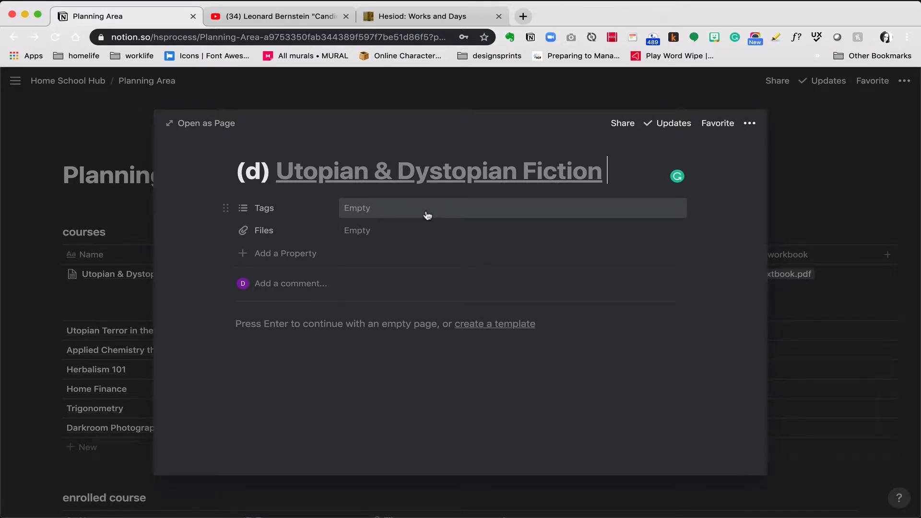
- Rename the entry's Tags property "student" and change its type to Person
{"action": "left_click", "coordinate": [272, 214]}
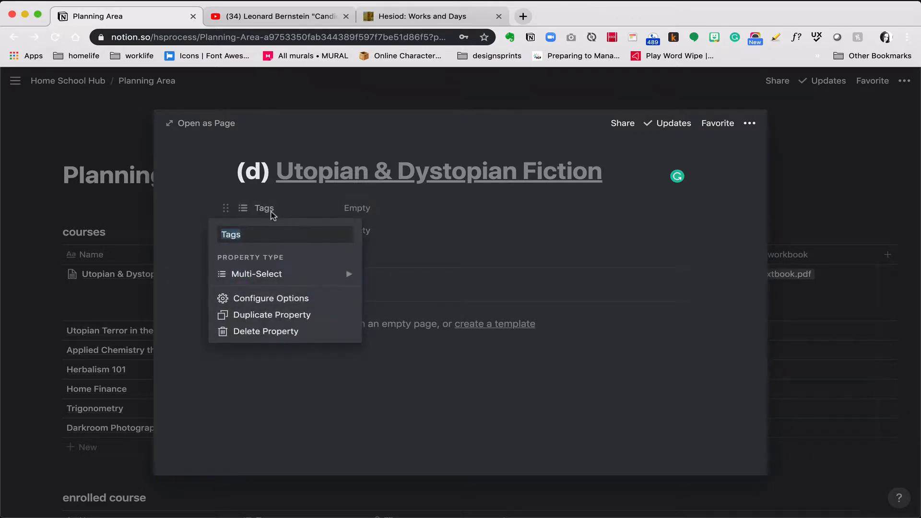
{"action": "type", "text": "student"}
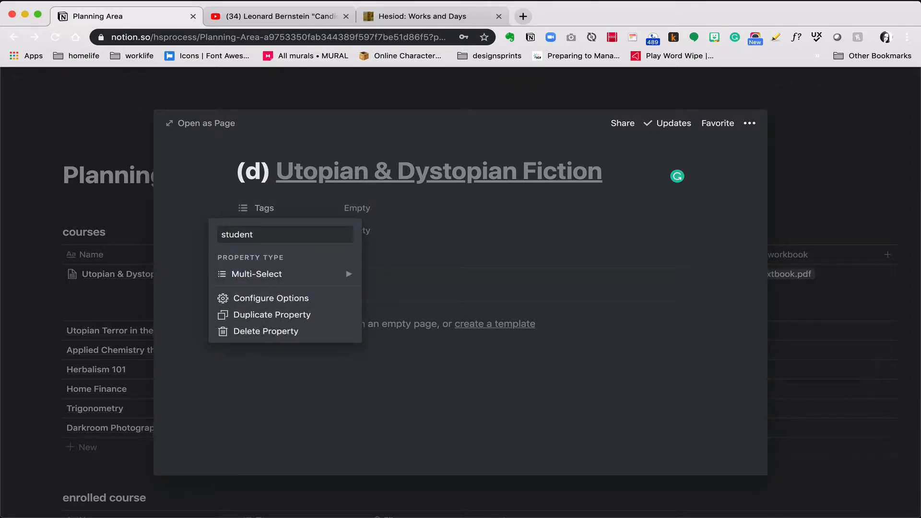
{"action": "mouse_move", "coordinate": [274, 273]}
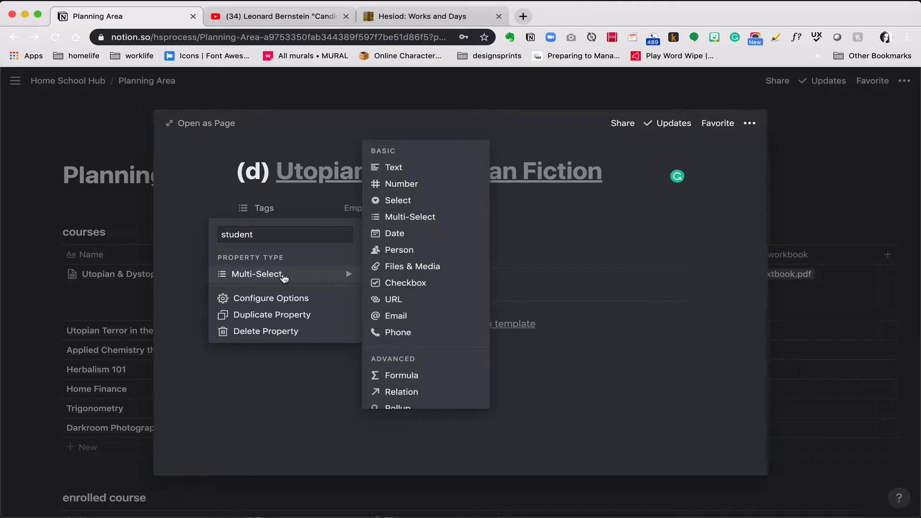
{"action": "left_click", "coordinate": [405, 256]}
- Assign the student account whose address starts with "d" to the entry's student property
{"action": "left_click", "coordinate": [359, 211]}
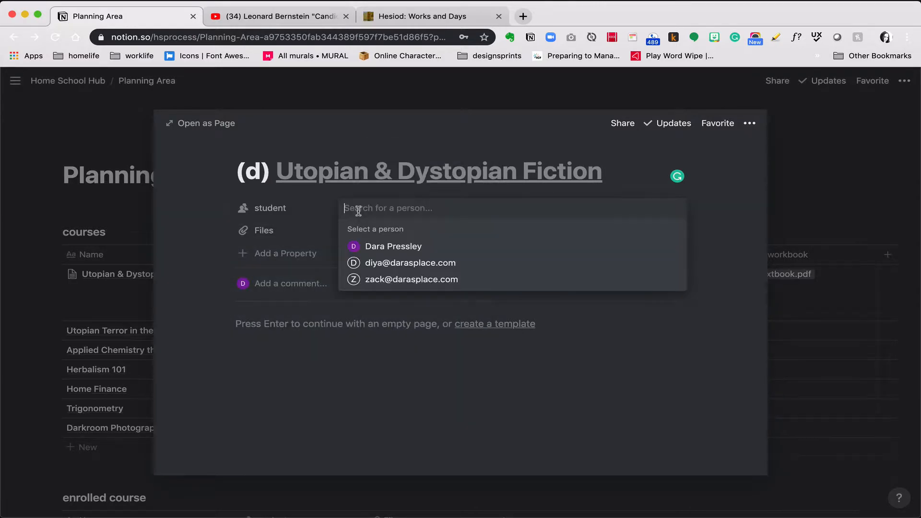
{"action": "left_click", "coordinate": [378, 265]}
{"action": "left_click", "coordinate": [206, 255]}
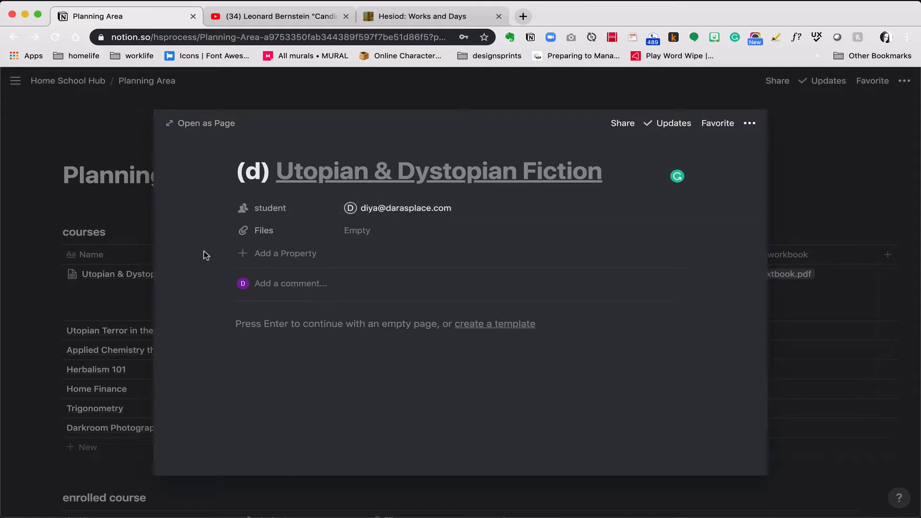
{"action": "left_click", "coordinate": [267, 239]}
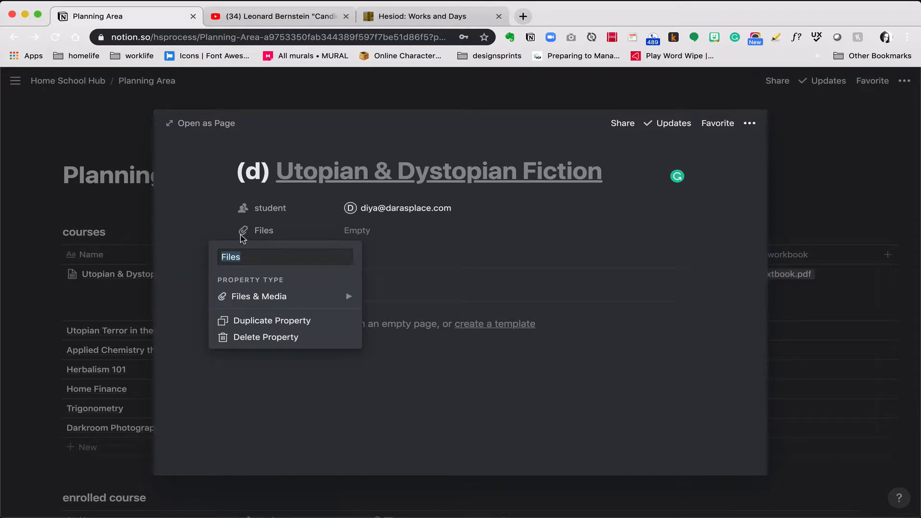
{"action": "left_click", "coordinate": [213, 231]}
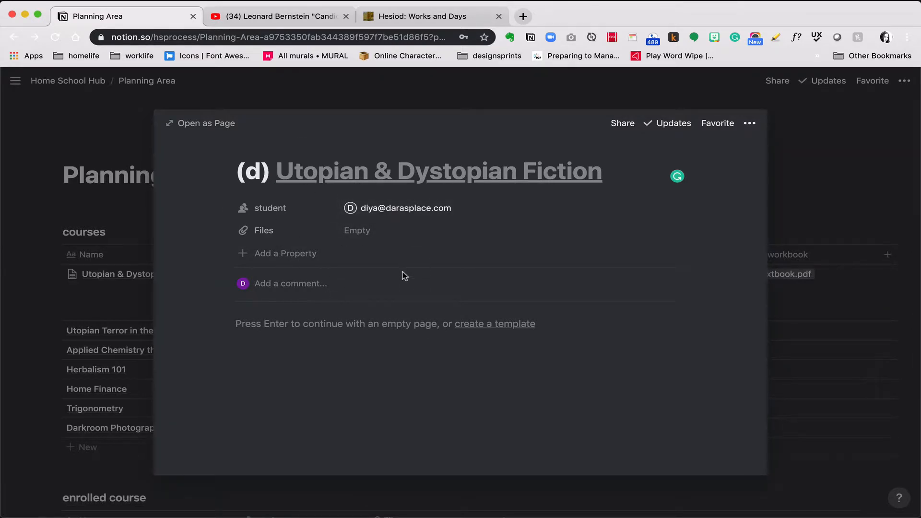
{"action": "left_click", "coordinate": [418, 173]}
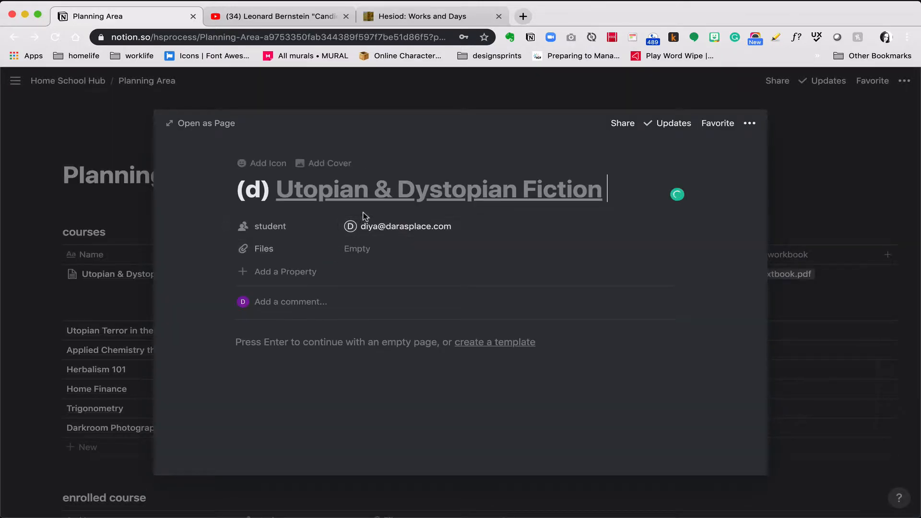
- Rename the entry's Files property "courses" and change it to a relation to the courses database in Planning Area
{"action": "left_click", "coordinate": [286, 254]}
{"action": "type", "text": "co"}
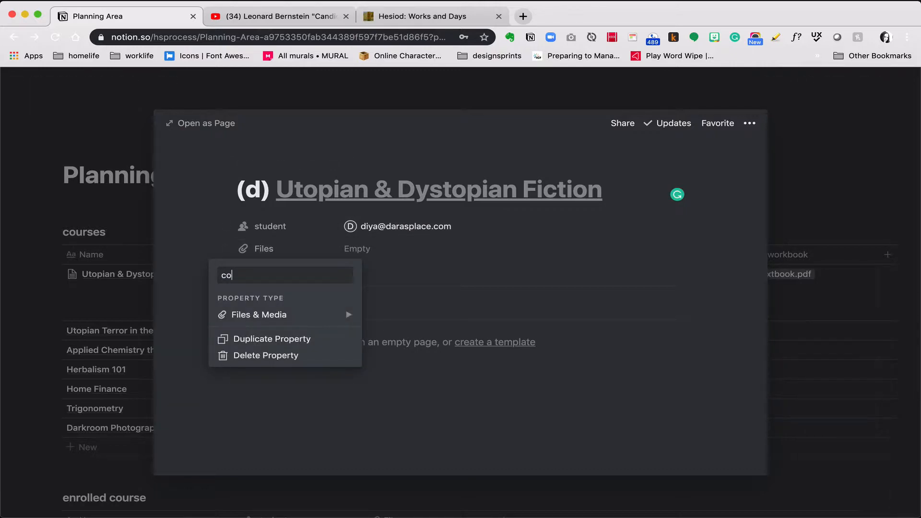
{"action": "type", "text": "urses"}
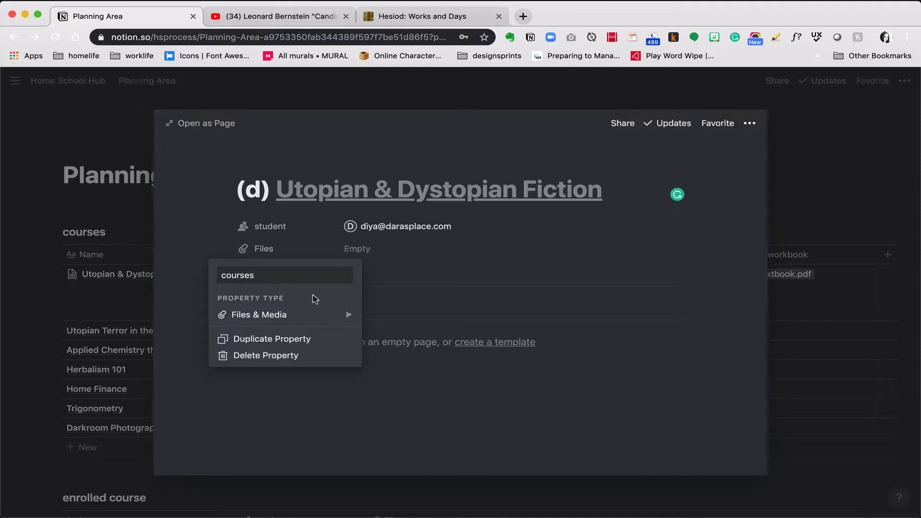
{"action": "mouse_move", "coordinate": [319, 315]}
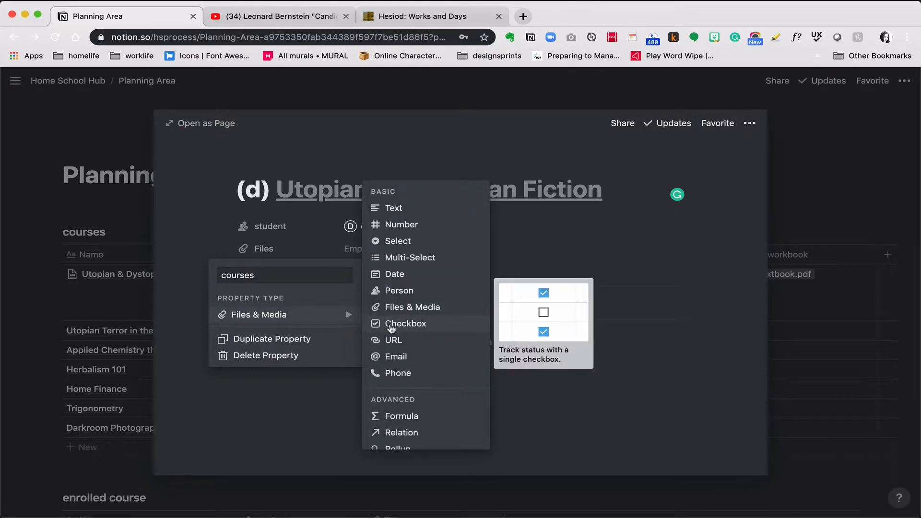
{"action": "scroll", "coordinate": [389, 380], "scroll_direction": "down", "scroll_amount": 2}
{"action": "left_click", "coordinate": [391, 399]}
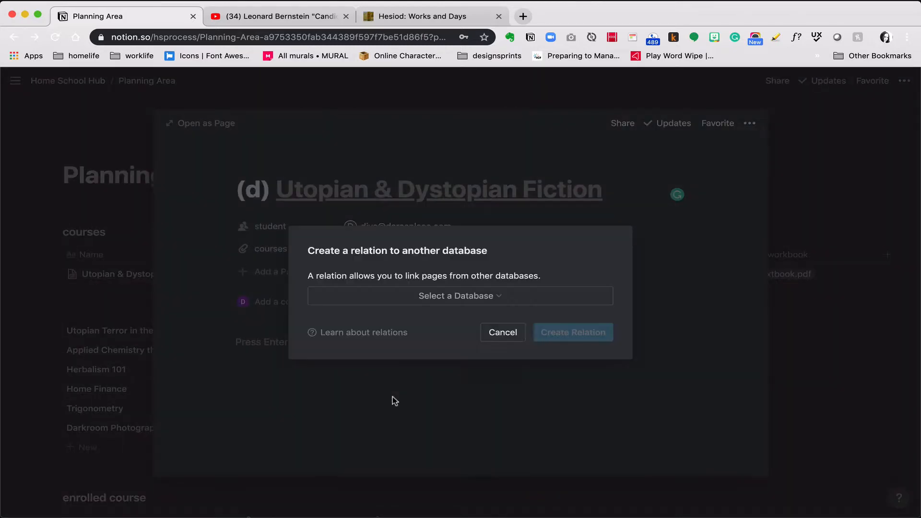
{"action": "left_click", "coordinate": [423, 296]}
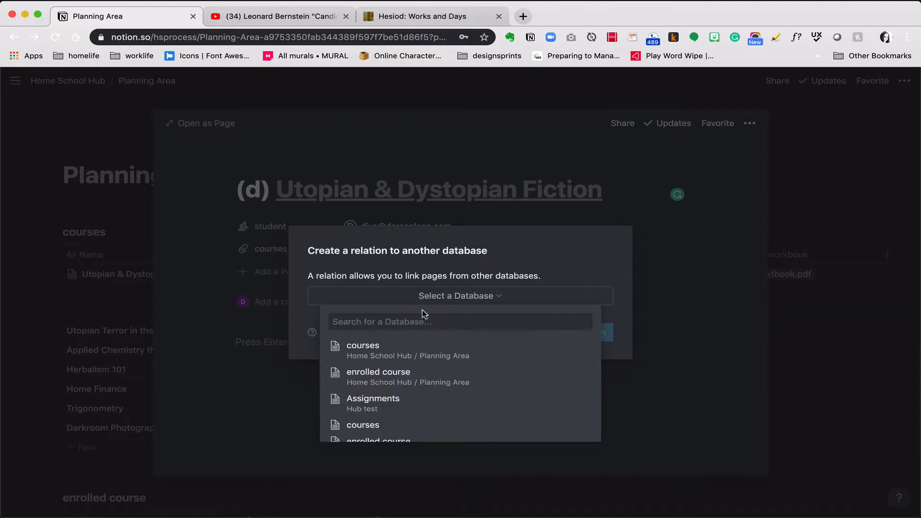
{"action": "left_click", "coordinate": [400, 357]}
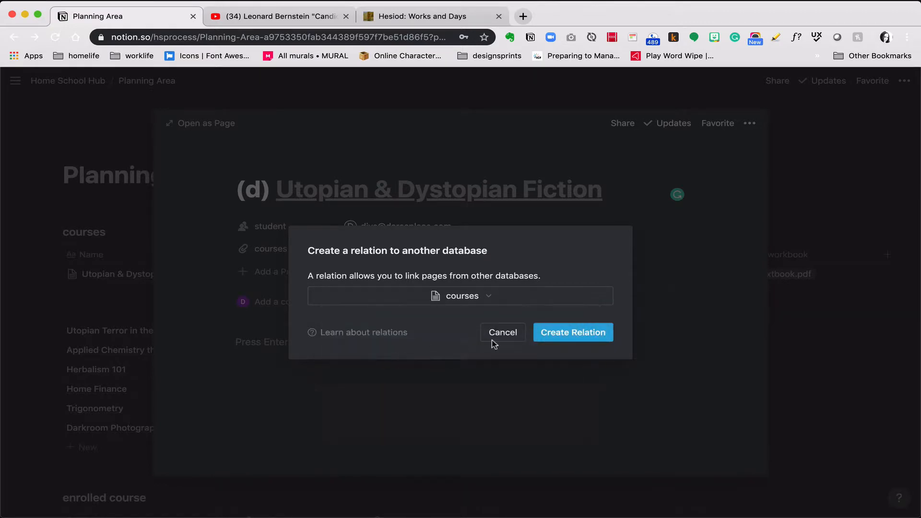
{"action": "left_click", "coordinate": [555, 335]}
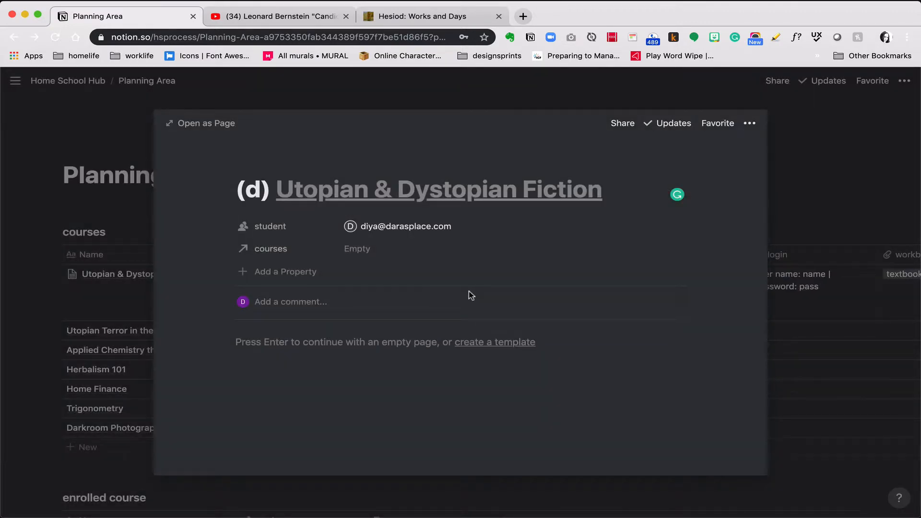
- Link the Utopian & Dystopian Fiction course in the entry's courses property and check the linked course page
{"action": "left_click", "coordinate": [366, 252]}
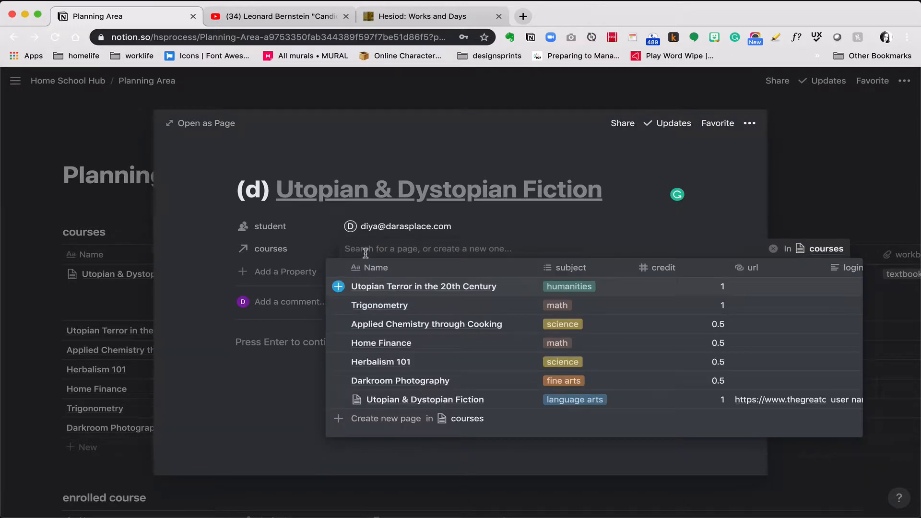
{"action": "left_click", "coordinate": [338, 400]}
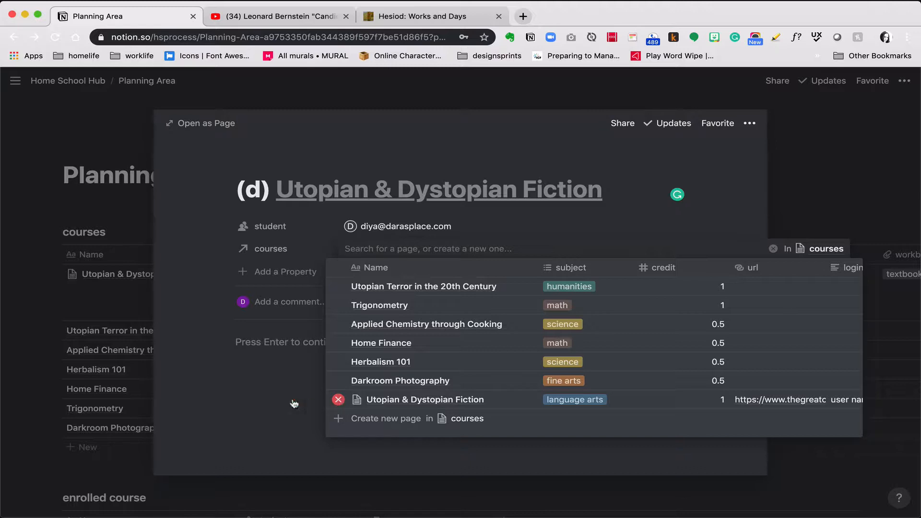
{"action": "left_click", "coordinate": [276, 398]}
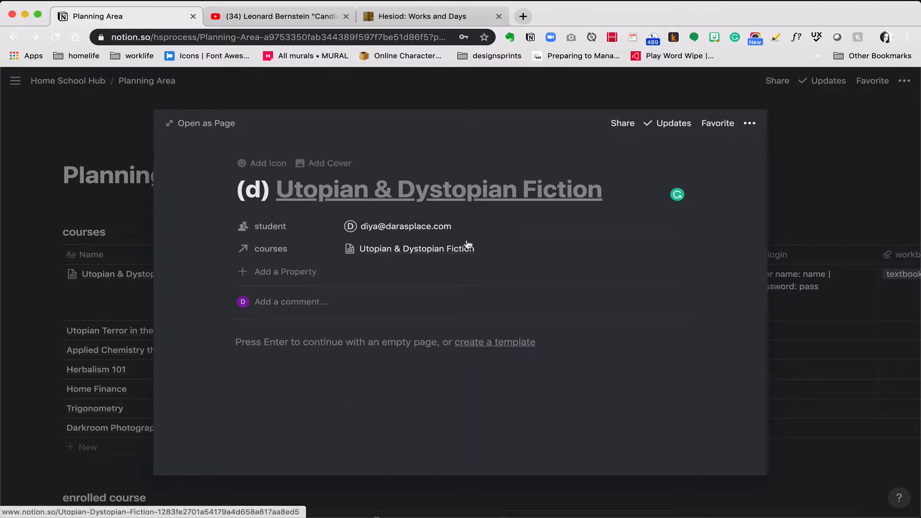
{"action": "left_click", "coordinate": [447, 249]}
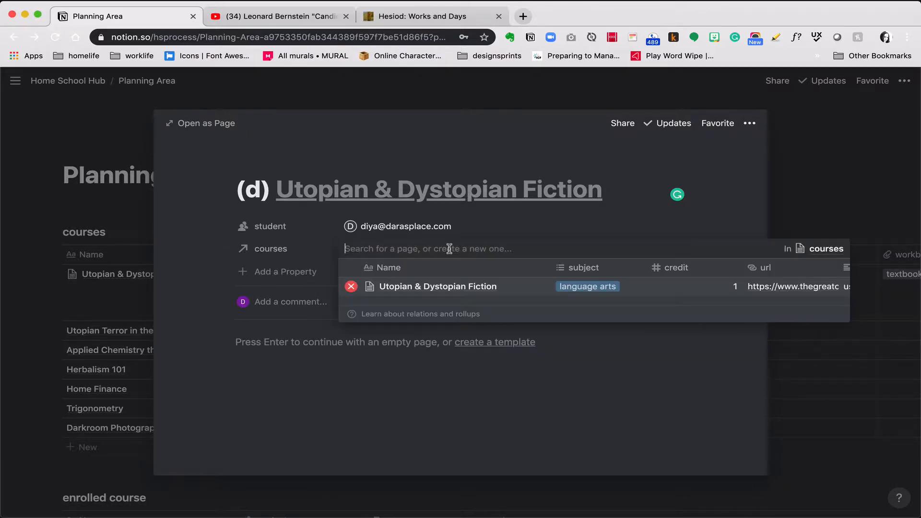
{"action": "left_click", "coordinate": [446, 286]}
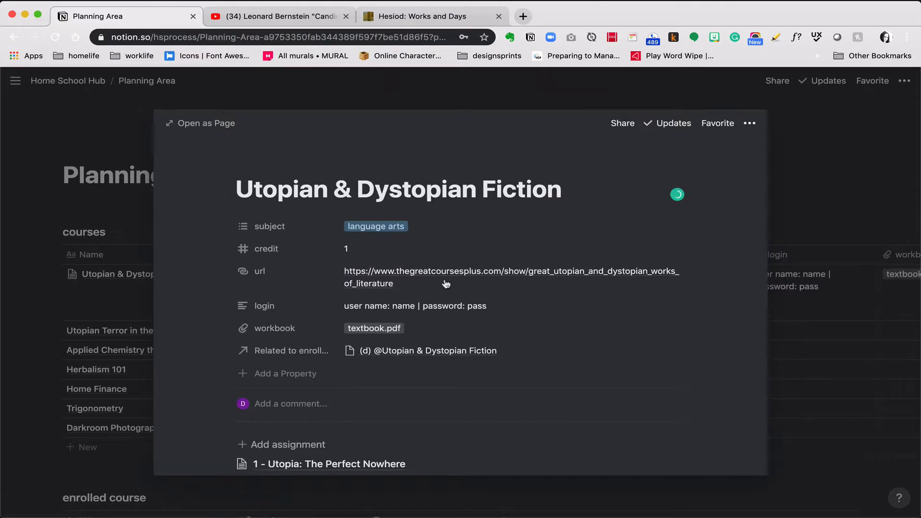
{"action": "key", "text": "super+["}
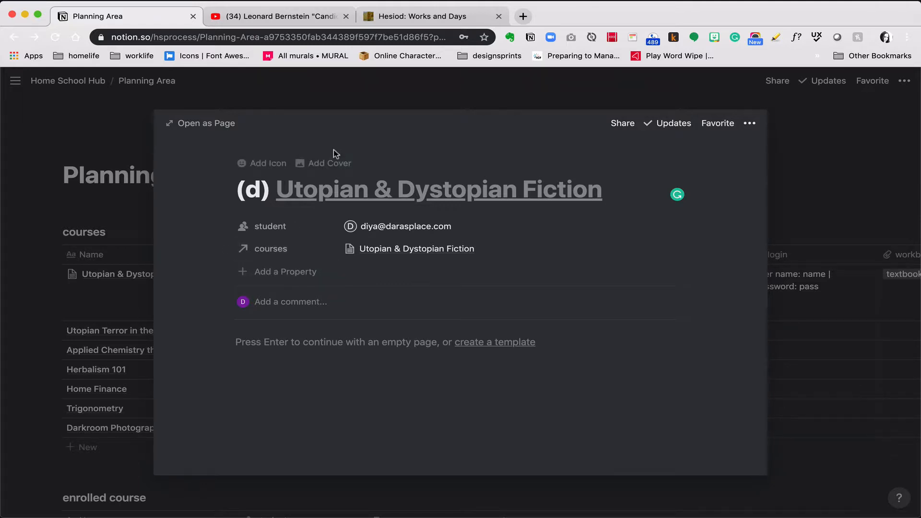
- Add a property named "credit" of type Rollup to the enrolled course entry
{"action": "left_click", "coordinate": [285, 271]}
{"action": "type", "text": "credit"}
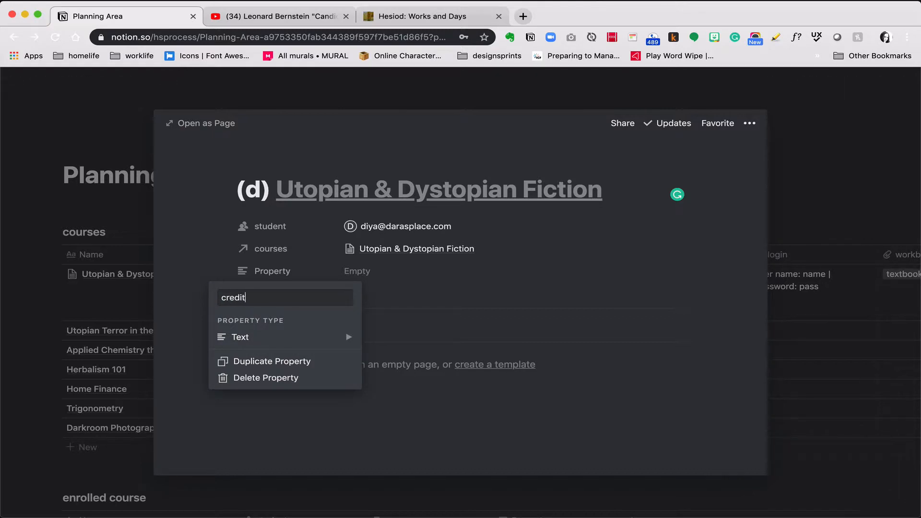
{"action": "mouse_move", "coordinate": [307, 345]}
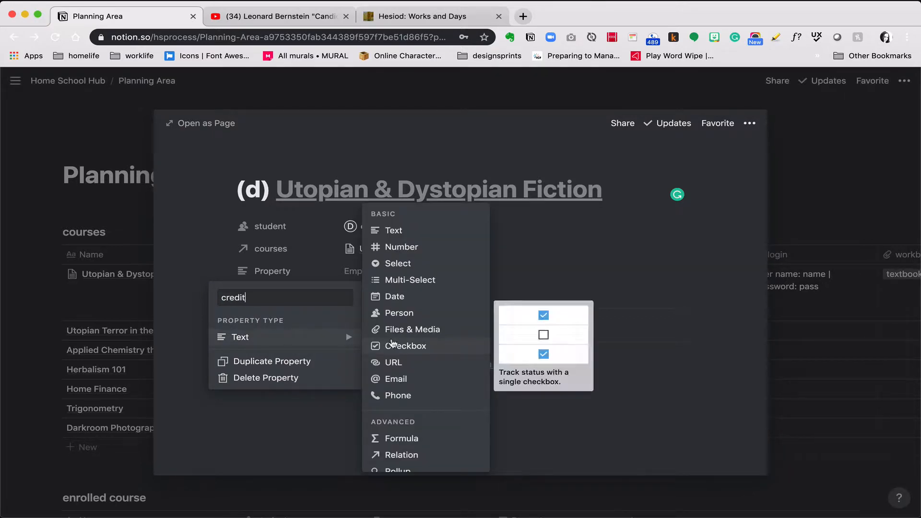
{"action": "scroll", "coordinate": [399, 453], "scroll_direction": "down", "scroll_amount": 2}
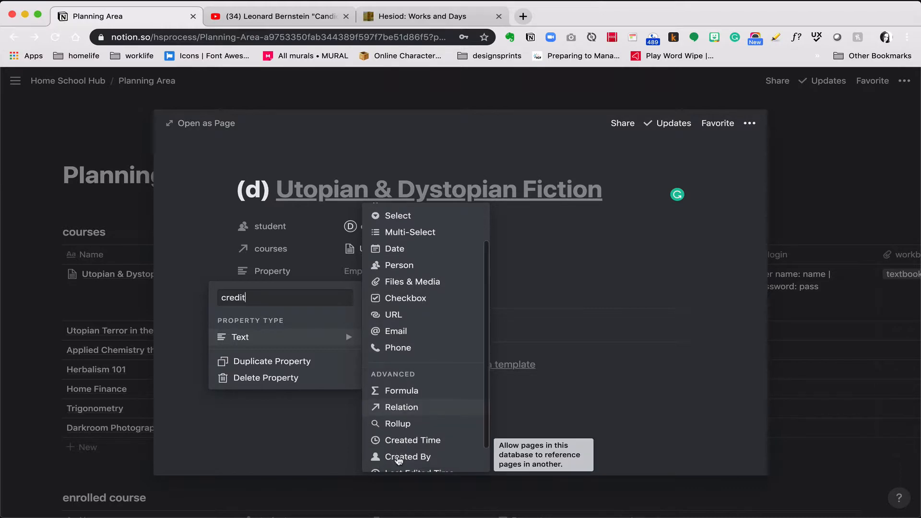
{"action": "left_click", "coordinate": [403, 425]}
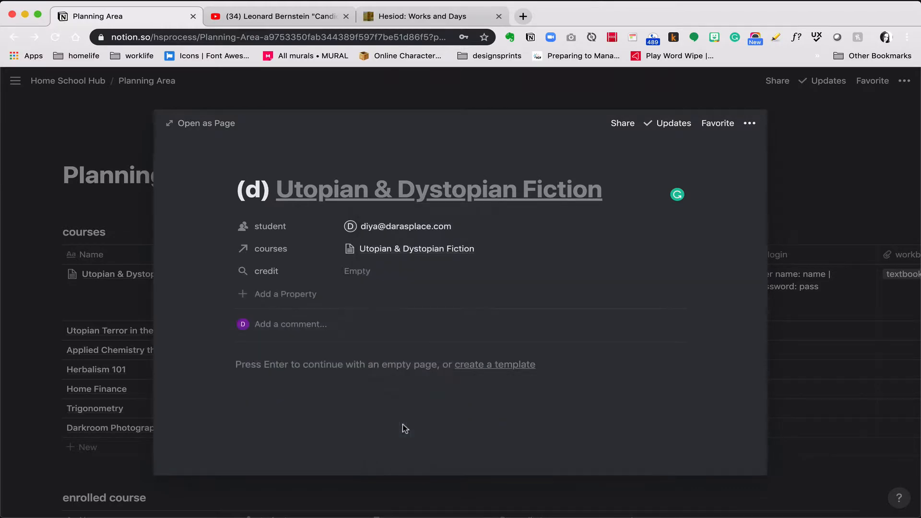
- Configure the credit rollup to use the courses relation and display its credit property
{"action": "left_click", "coordinate": [356, 271]}
{"action": "left_click", "coordinate": [369, 306]}
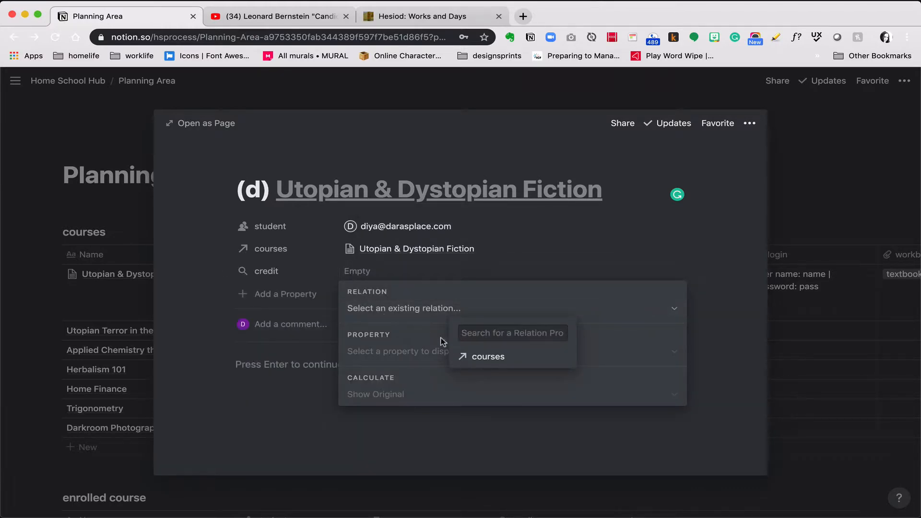
{"action": "left_click", "coordinate": [486, 364]}
{"action": "left_click", "coordinate": [407, 346]}
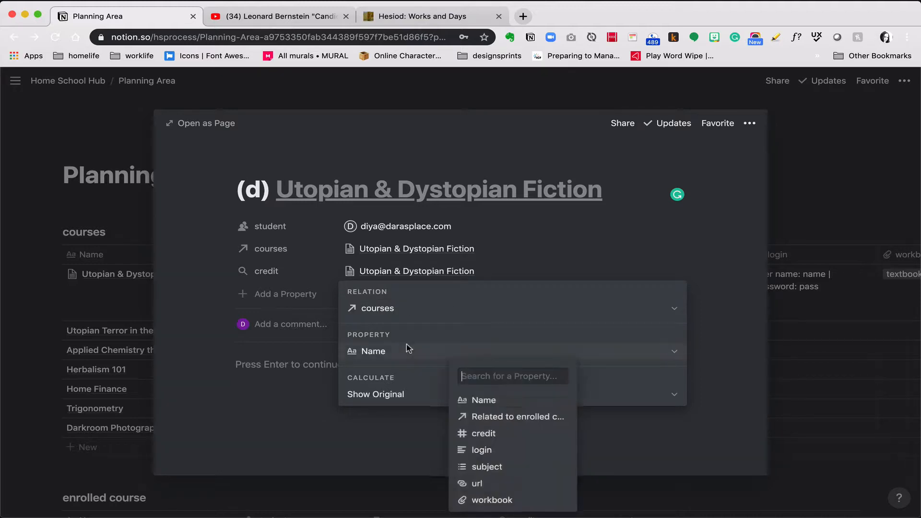
{"action": "left_click", "coordinate": [473, 434]}
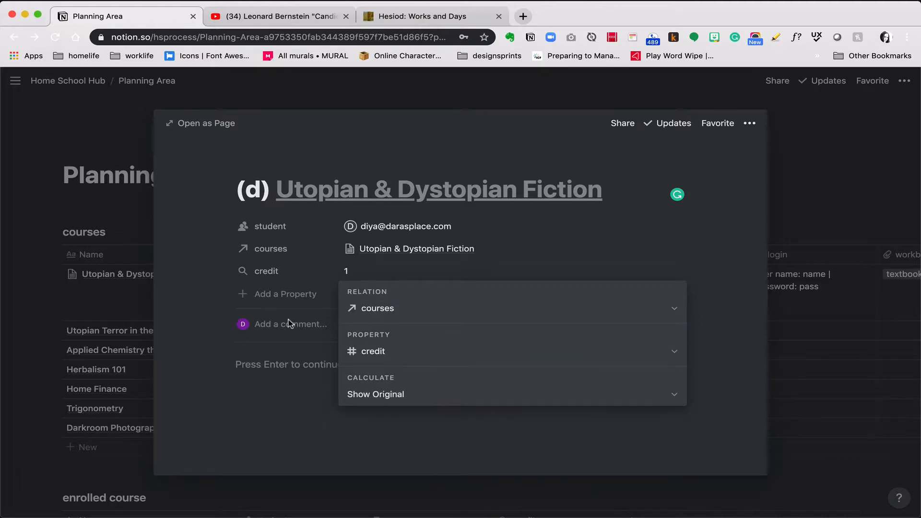
{"action": "left_click", "coordinate": [221, 283]}
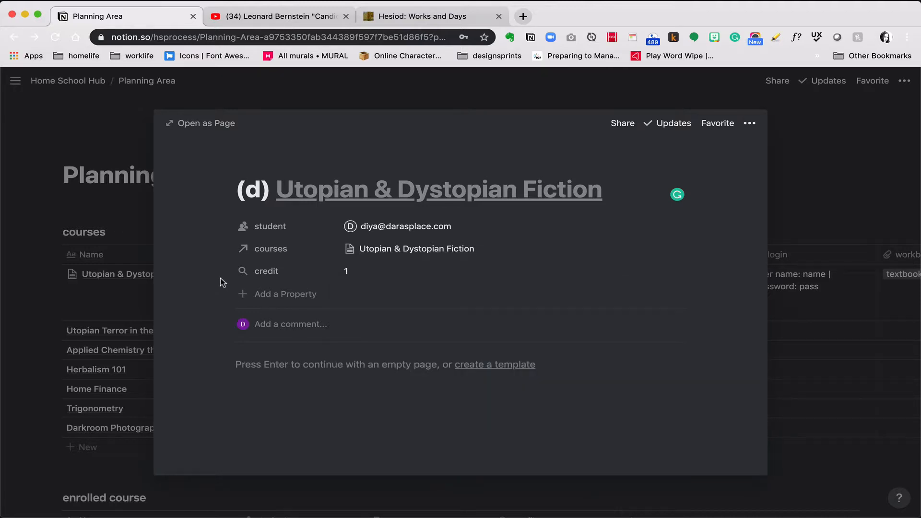
- Add a property named "credit earned" of type Number to the enrolled course entry
{"action": "left_click", "coordinate": [286, 295]}
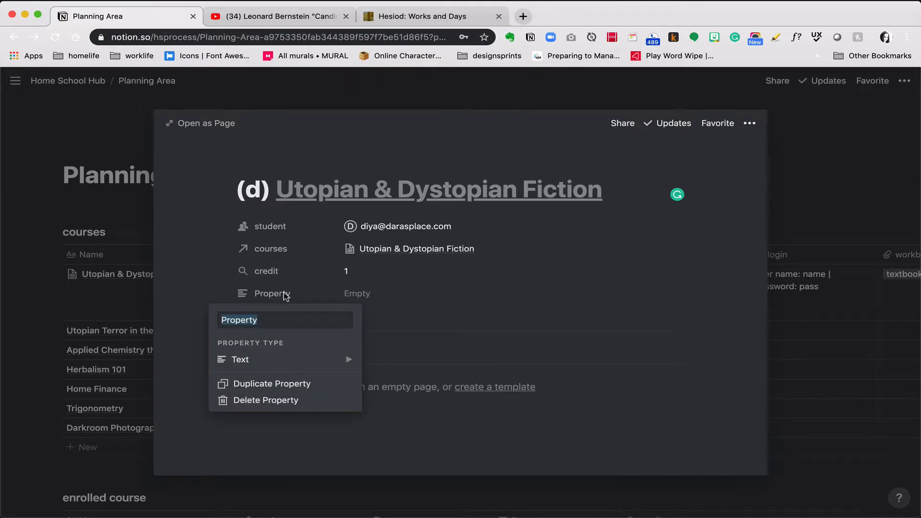
{"action": "type", "text": "credit earned"}
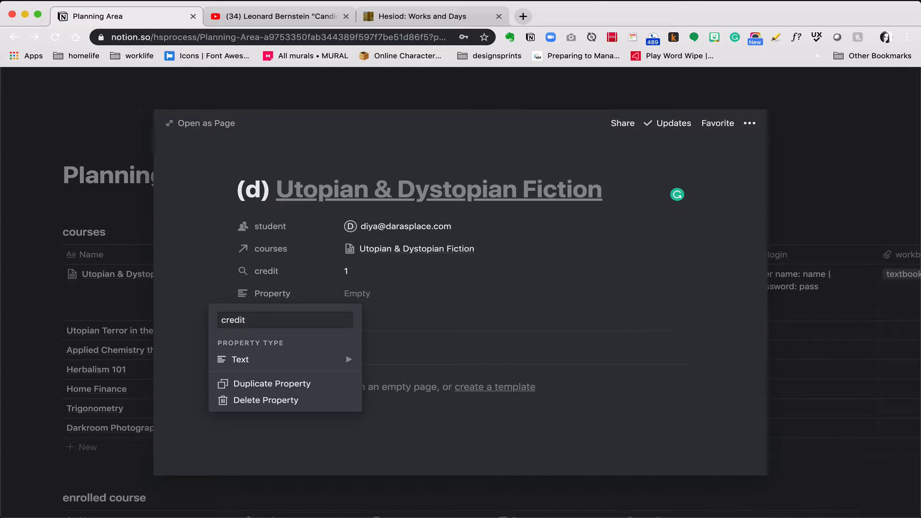
{"action": "left_click", "coordinate": [308, 366]}
{"action": "left_click", "coordinate": [411, 271]}
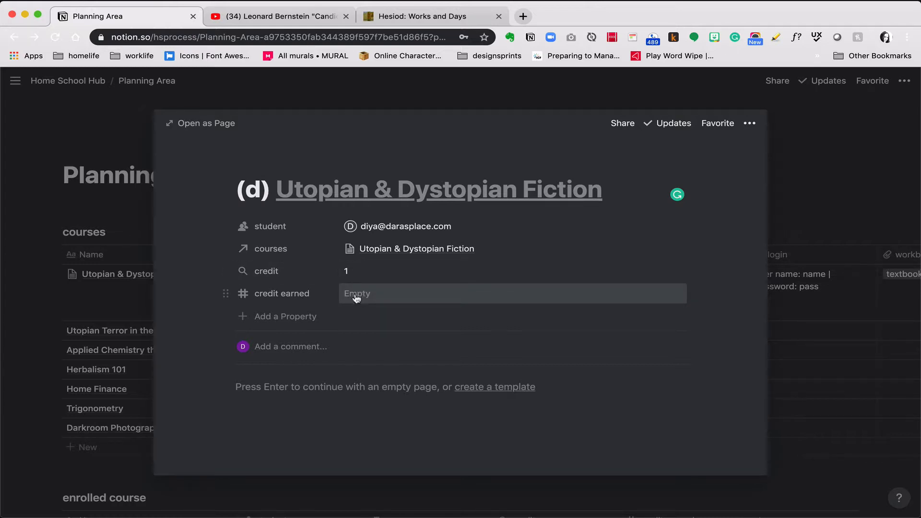
- Add a property named "login" of type Rollup to the enrolled course entry
{"action": "left_click", "coordinate": [293, 316]}
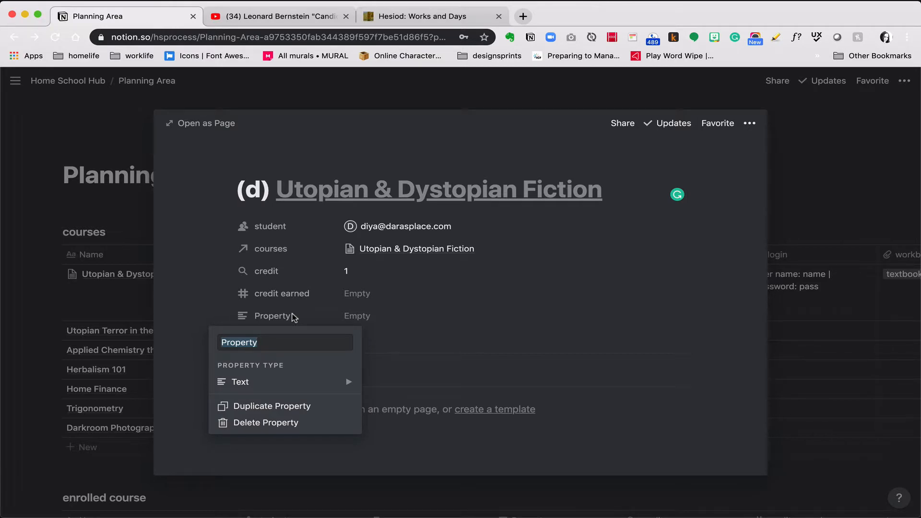
{"action": "type", "text": "login"}
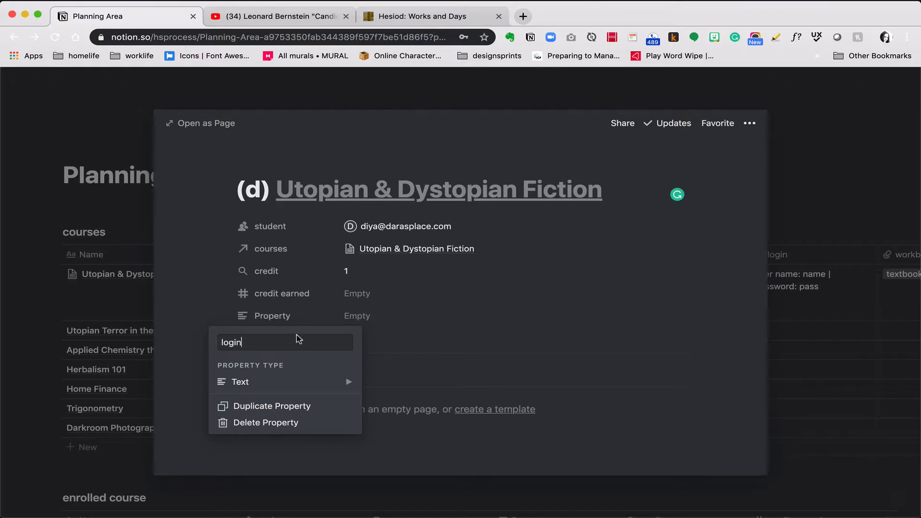
{"action": "mouse_move", "coordinate": [304, 383]}
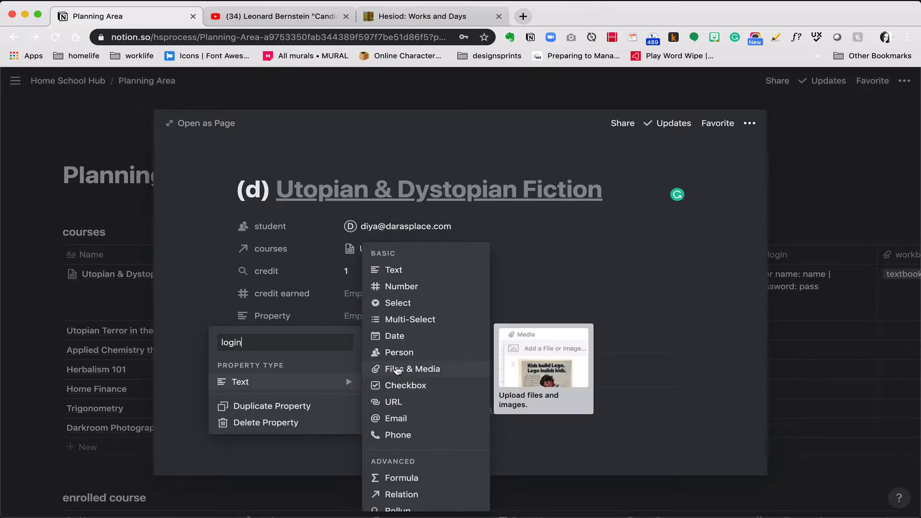
{"action": "scroll", "coordinate": [391, 485], "scroll_direction": "down", "scroll_amount": 2}
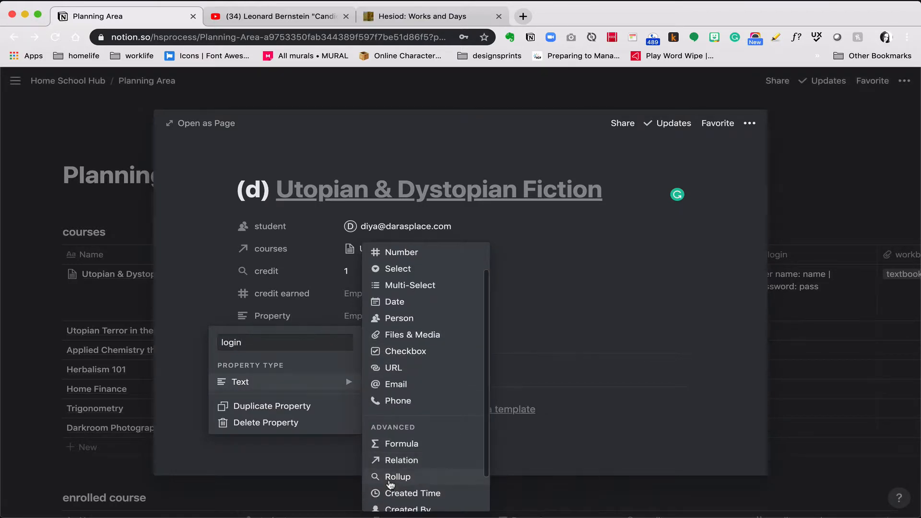
{"action": "left_click", "coordinate": [391, 477]}
- Configure the login rollup to use the courses relation and display its login property
{"action": "left_click", "coordinate": [359, 316]}
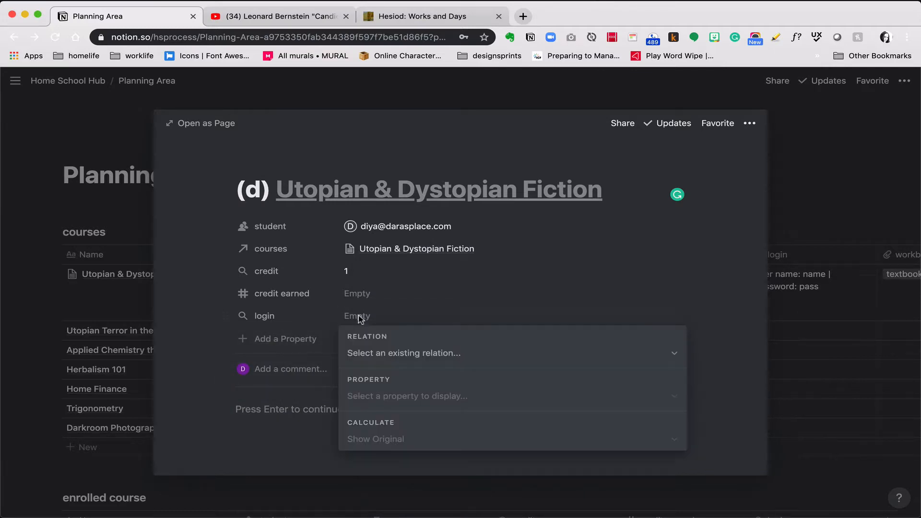
{"action": "left_click", "coordinate": [377, 354]}
{"action": "left_click", "coordinate": [478, 403]}
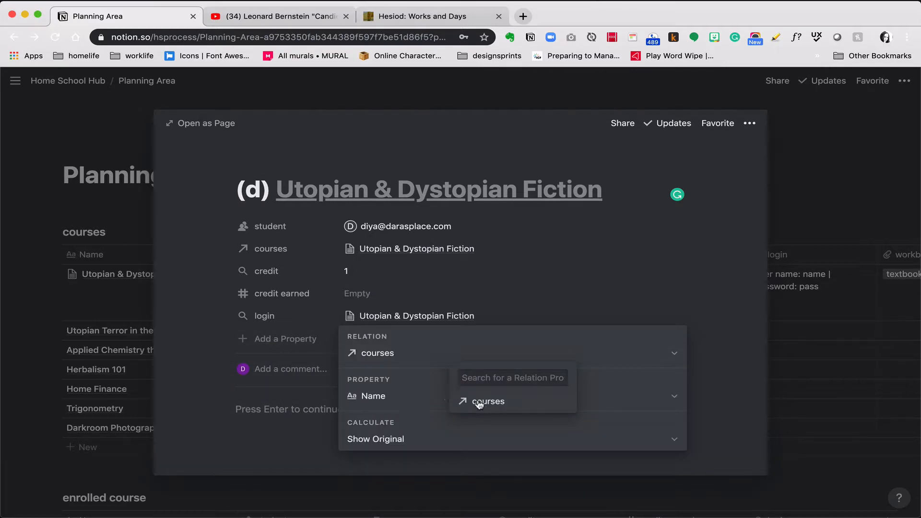
{"action": "left_click", "coordinate": [413, 397]}
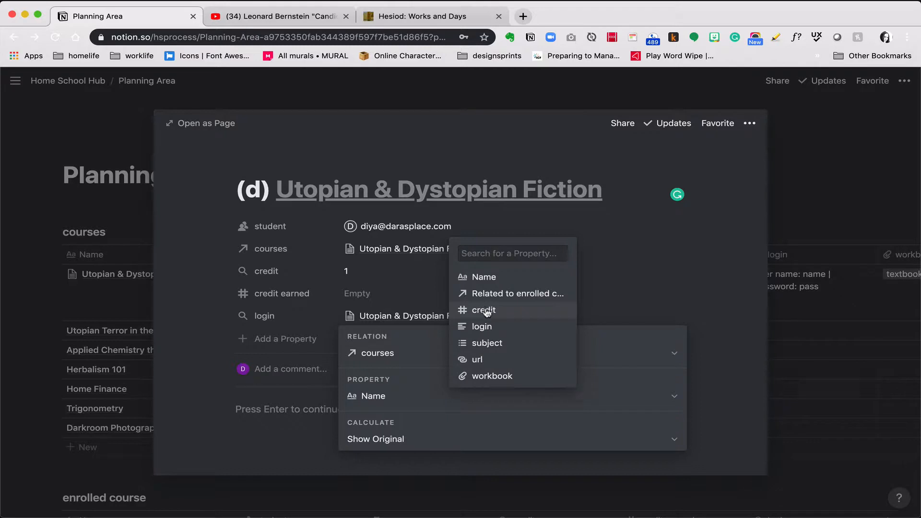
{"action": "left_click", "coordinate": [483, 327]}
{"action": "left_click", "coordinate": [222, 295]}
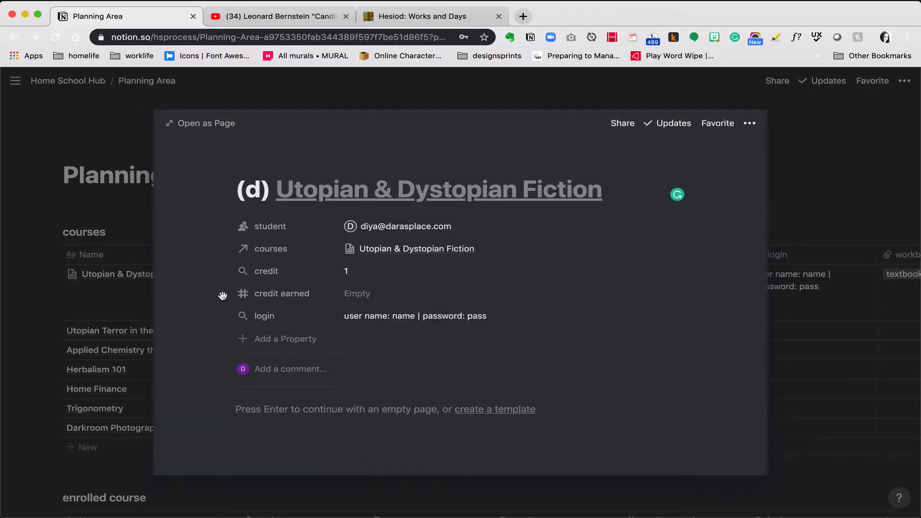
- Add a property named "url" of type Rollup to the enrolled course entry
{"action": "left_click", "coordinate": [287, 341]}
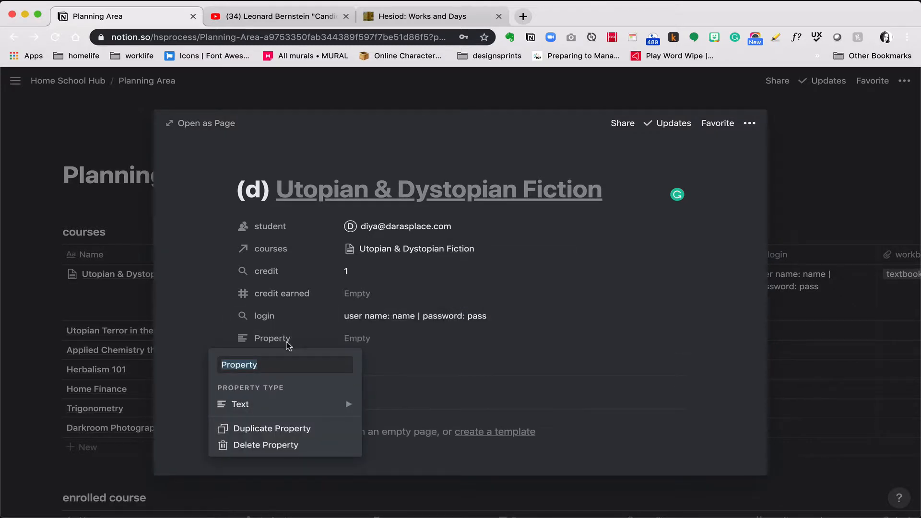
{"action": "type", "text": "url"}
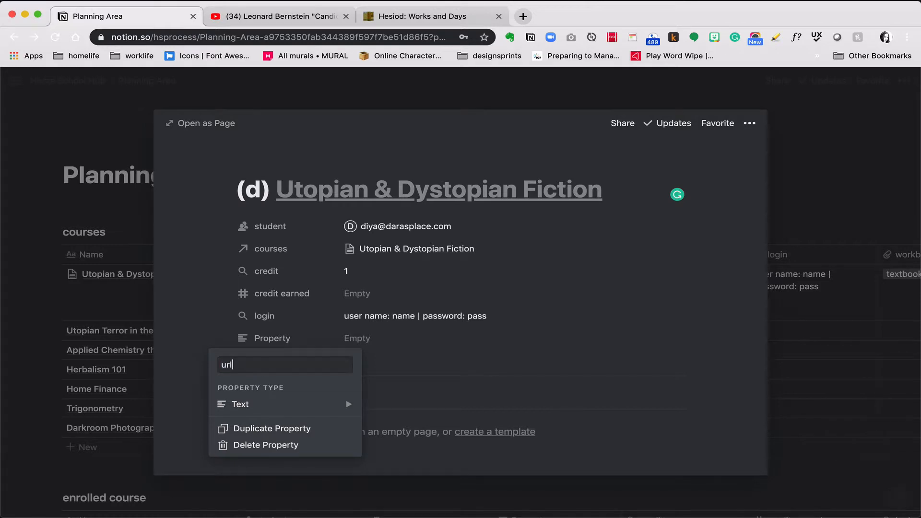
{"action": "left_click", "coordinate": [308, 405]}
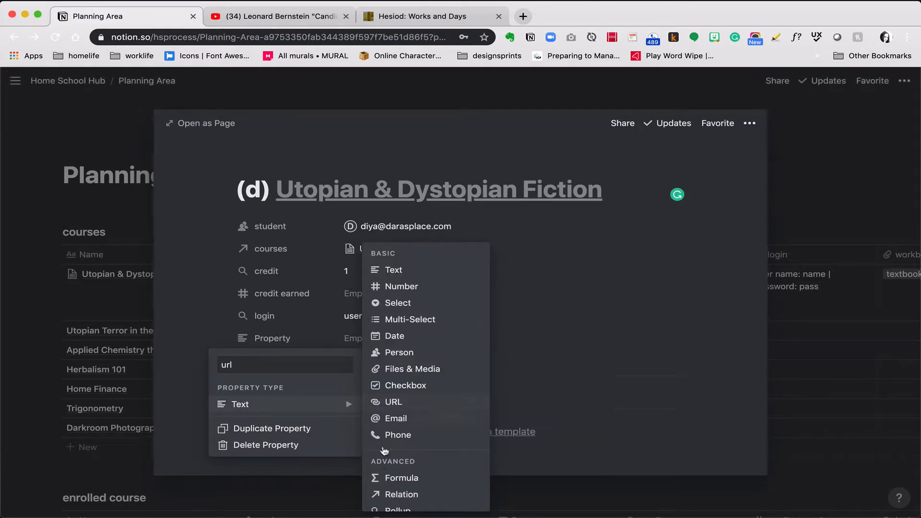
{"action": "left_click", "coordinate": [391, 510]}
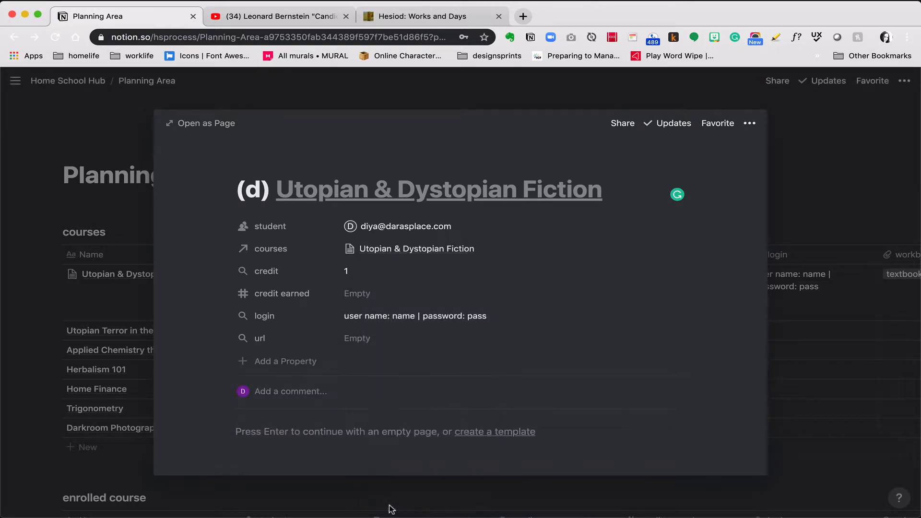
- Configure the url rollup to use the courses relation and display its url property
{"action": "left_click", "coordinate": [377, 344]}
{"action": "left_click", "coordinate": [392, 376]}
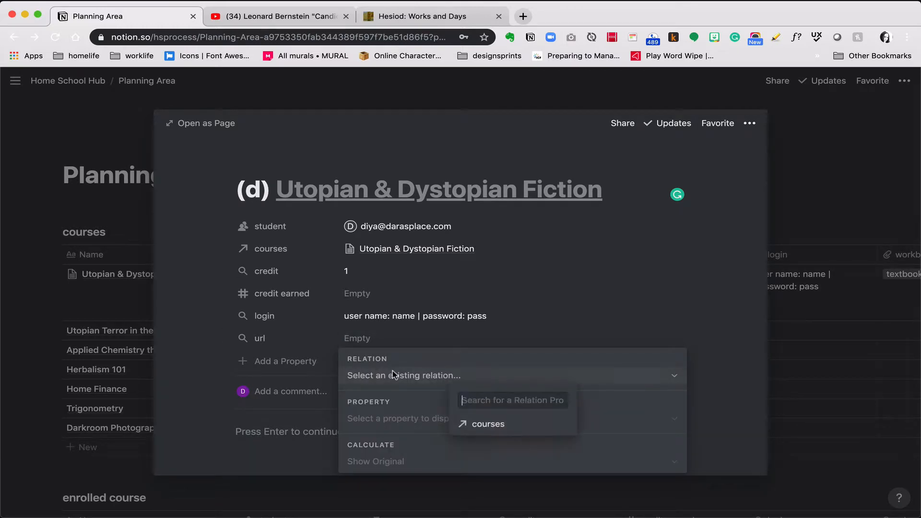
{"action": "left_click", "coordinate": [484, 424]}
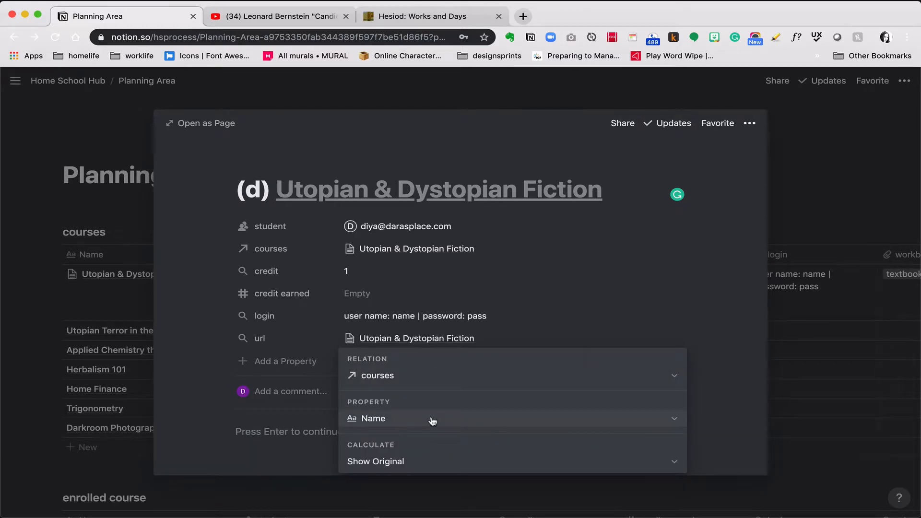
{"action": "left_click", "coordinate": [432, 420]}
{"action": "left_click", "coordinate": [465, 388]}
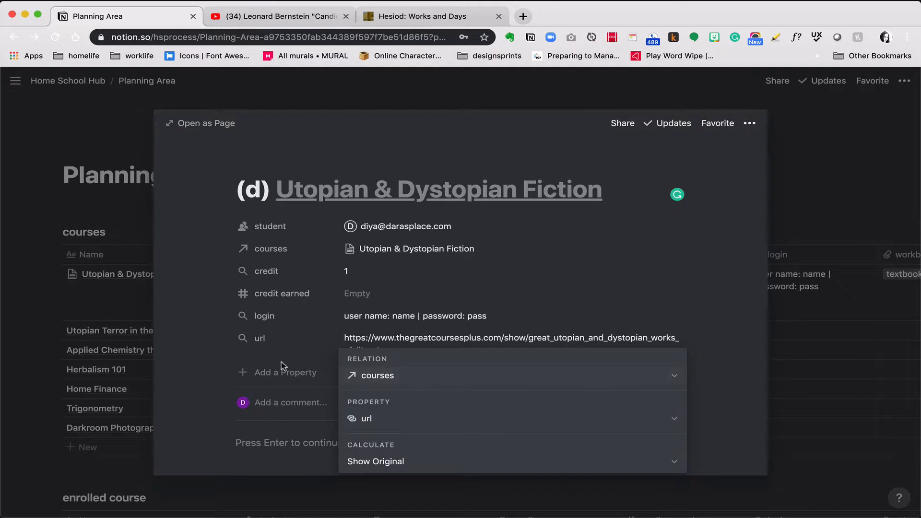
{"action": "left_click", "coordinate": [207, 353]}
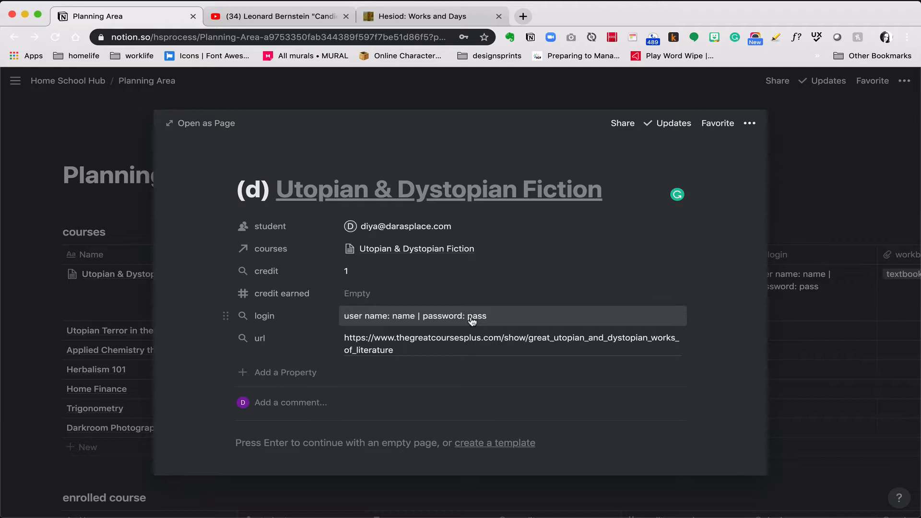
- Add a property named "workbook" of type Rollup to the enrolled course entry
{"action": "left_click", "coordinate": [288, 374]}
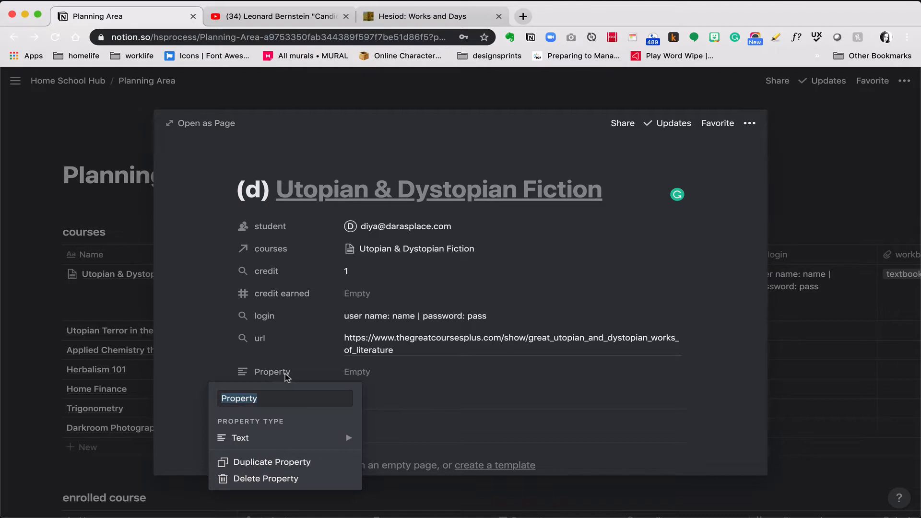
{"action": "type", "text": "workbook"}
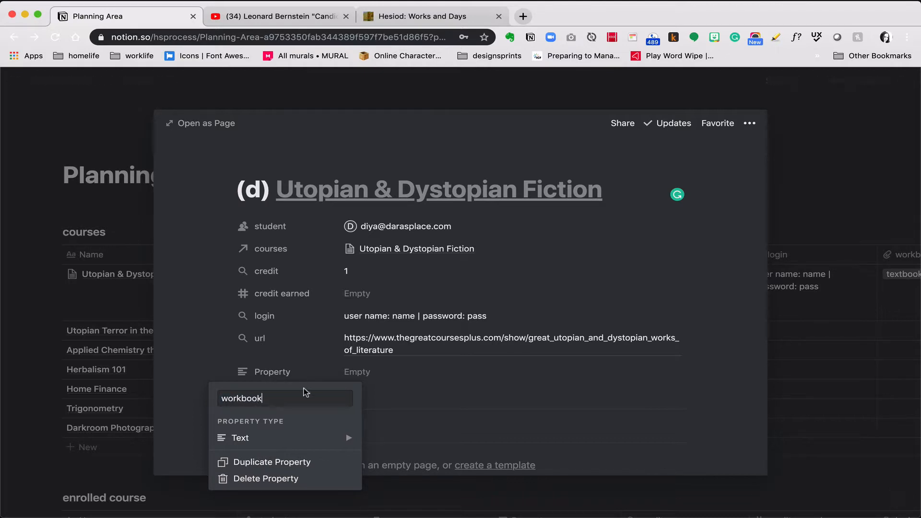
{"action": "mouse_move", "coordinate": [356, 437]}
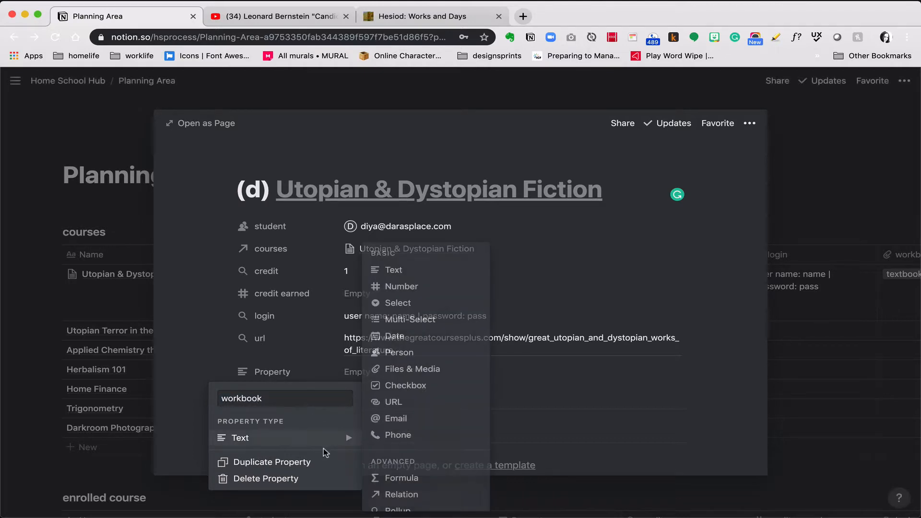
{"action": "scroll", "coordinate": [384, 472], "scroll_direction": "down", "scroll_amount": 2}
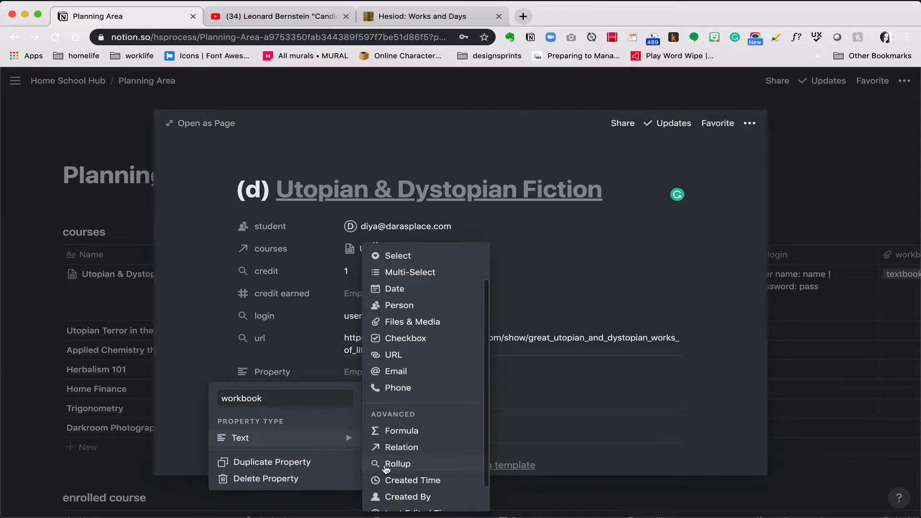
{"action": "left_click", "coordinate": [384, 468]}
- Configure the workbook rollup to use the courses relation and display its workbook property
{"action": "left_click", "coordinate": [374, 373]}
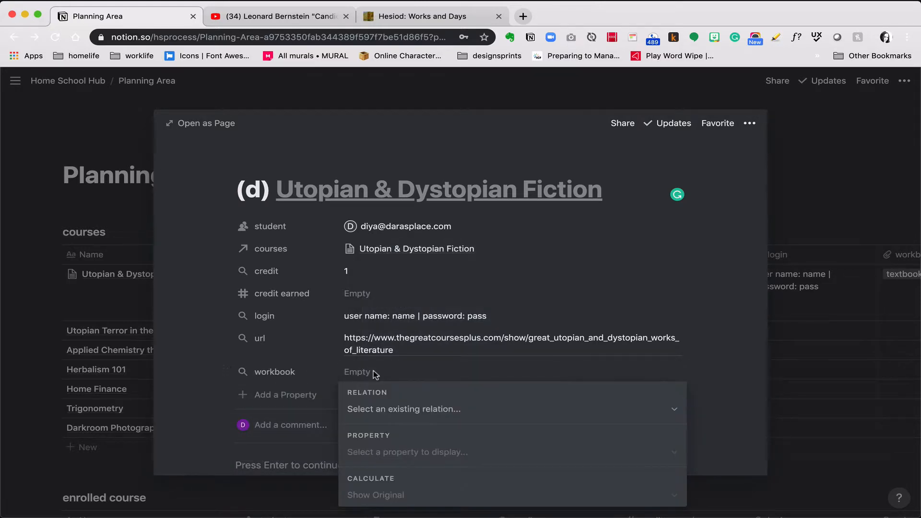
{"action": "left_click", "coordinate": [377, 413]}
{"action": "left_click", "coordinate": [458, 455]}
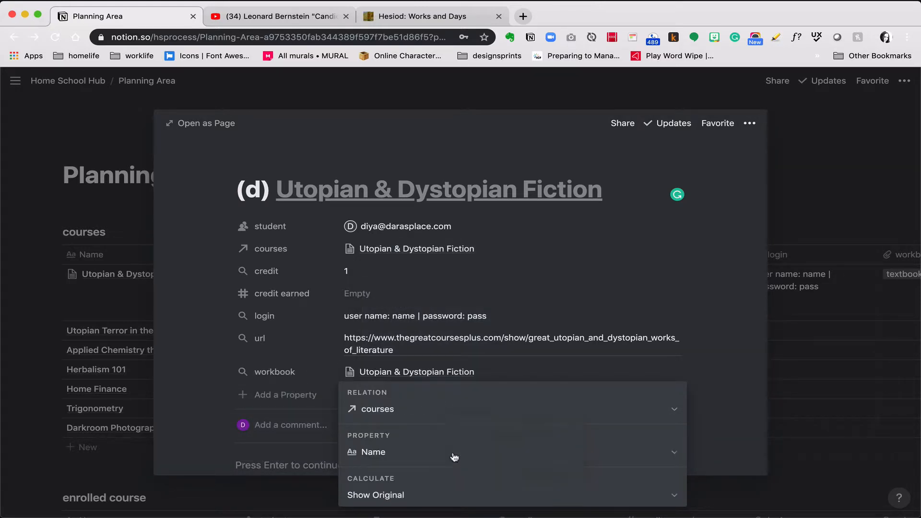
{"action": "left_click", "coordinate": [398, 455]}
{"action": "left_click", "coordinate": [464, 433]}
{"action": "left_click", "coordinate": [216, 360]}
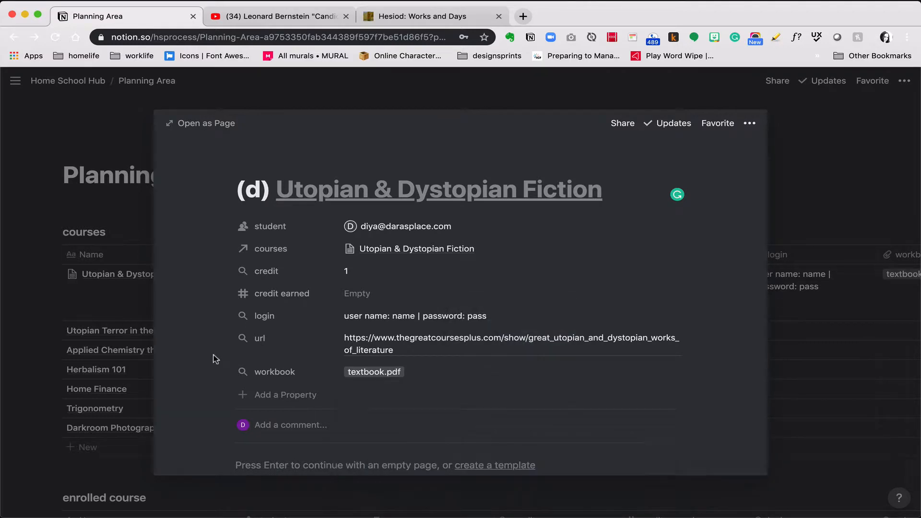
- Add a property named "status" of type Select to the enrolled course entry
{"action": "scroll", "coordinate": [384, 395], "scroll_direction": "down", "scroll_amount": 3}
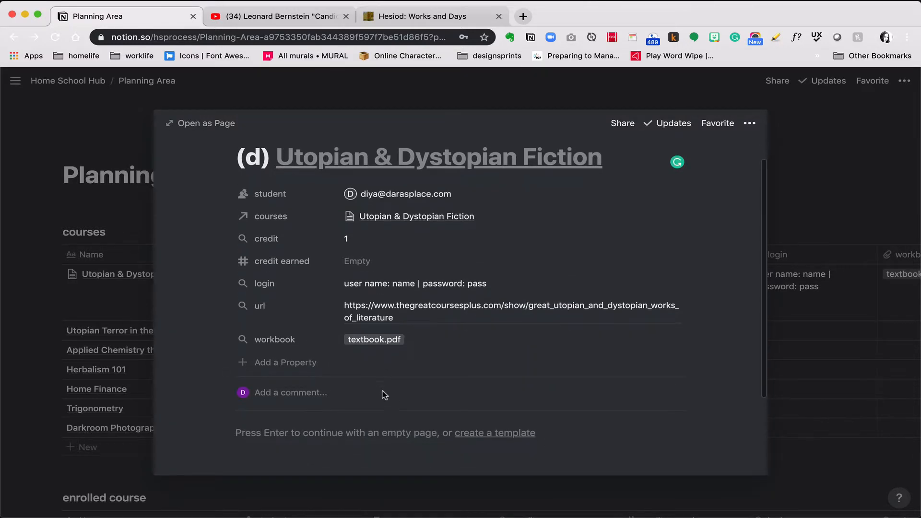
{"action": "scroll", "coordinate": [383, 392], "scroll_direction": "up", "scroll_amount": 1}
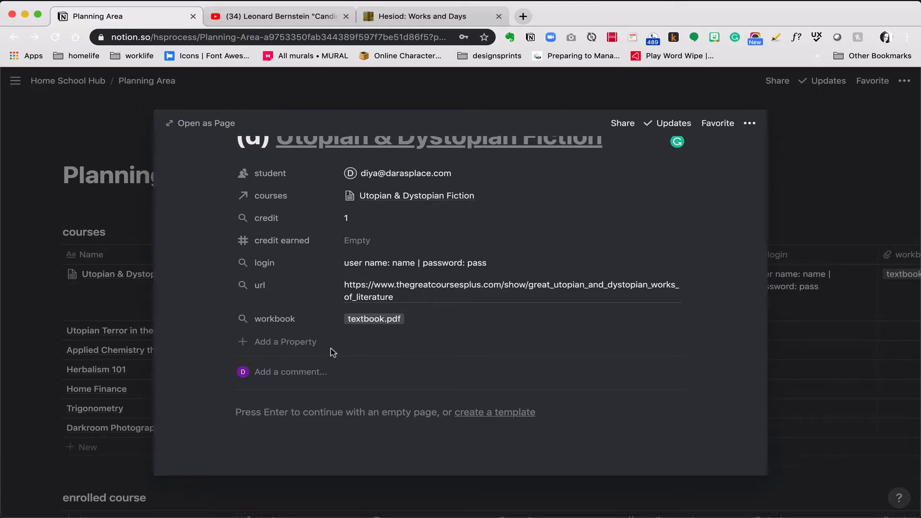
{"action": "left_click", "coordinate": [301, 344]}
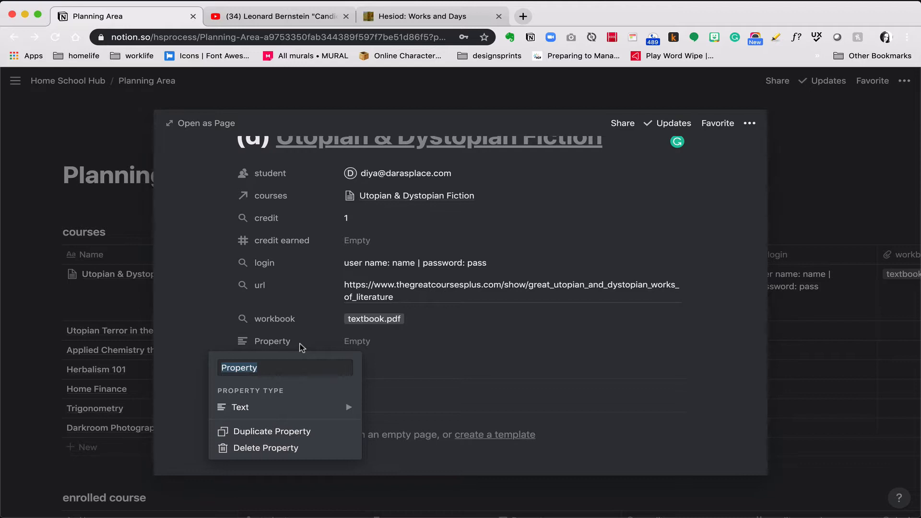
{"action": "type", "text": "sta"}
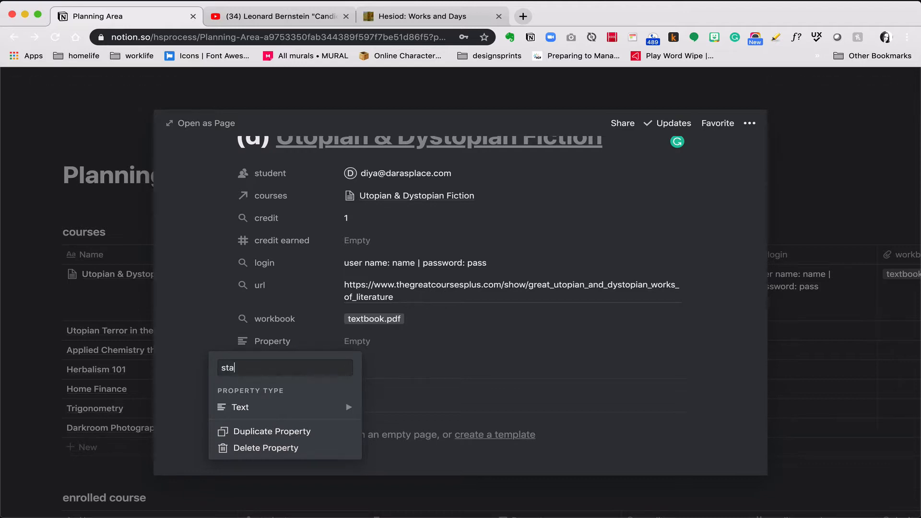
{"action": "type", "text": "tus"}
{"action": "mouse_move", "coordinate": [329, 413]}
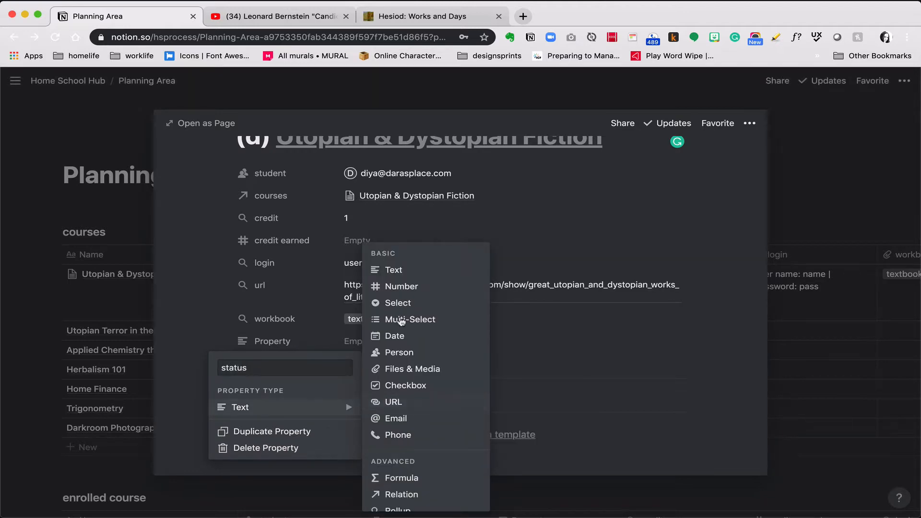
{"action": "left_click", "coordinate": [398, 304]}
- Create the status options "in progress" and "completed"
{"action": "left_click", "coordinate": [377, 341]}
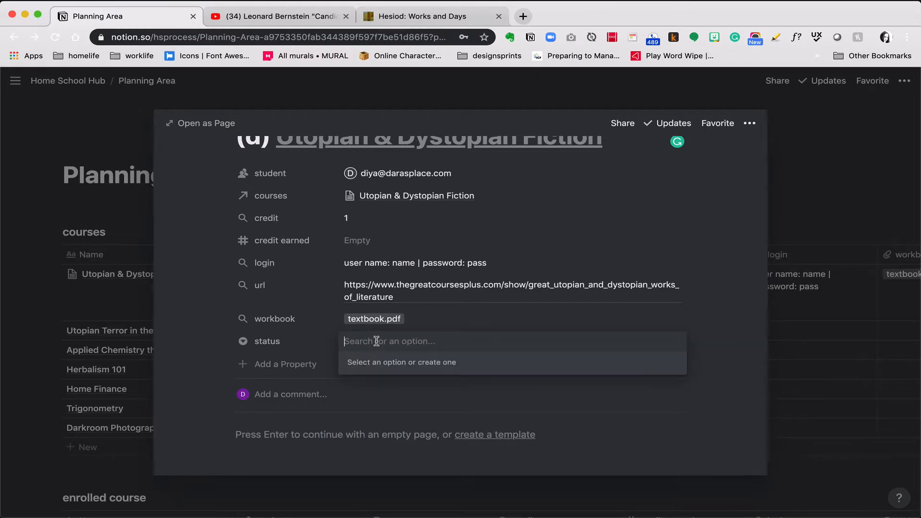
{"action": "type", "text": "in"}
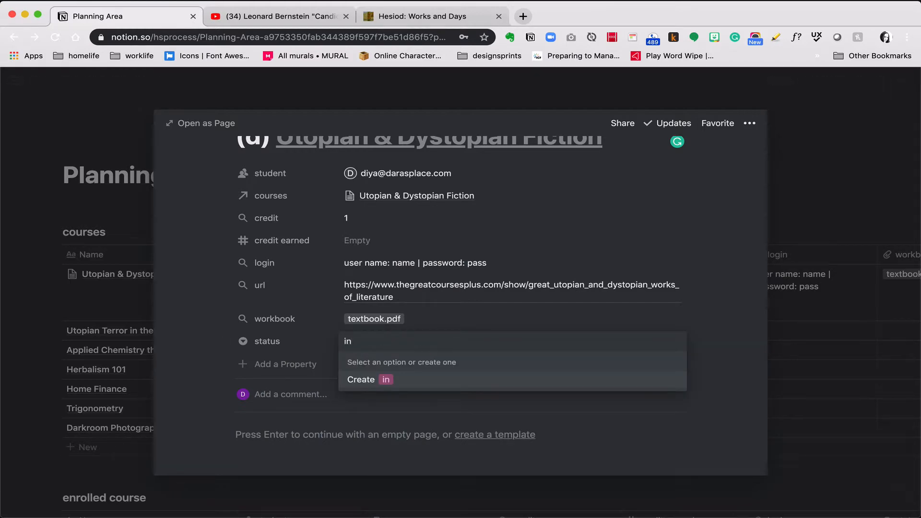
{"action": "type", "text": " progress"}
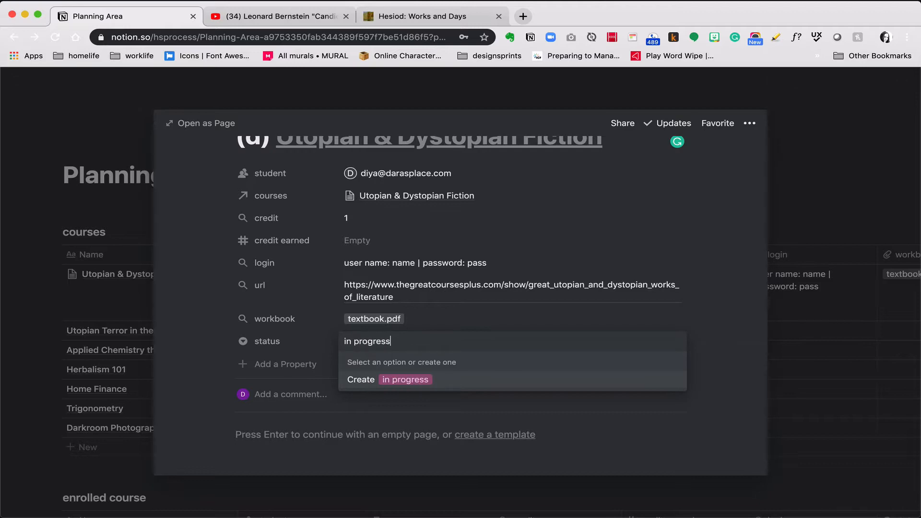
{"action": "key", "text": "Return"}
{"action": "left_click", "coordinate": [411, 341]}
{"action": "type", "text": "ci"}
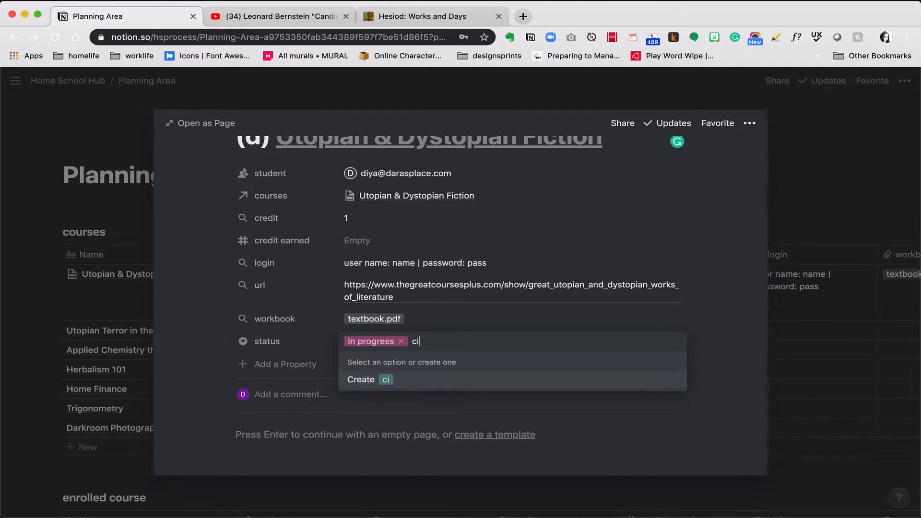
{"action": "key", "text": "BackSpace"}
{"action": "type", "text": "ompleted"}
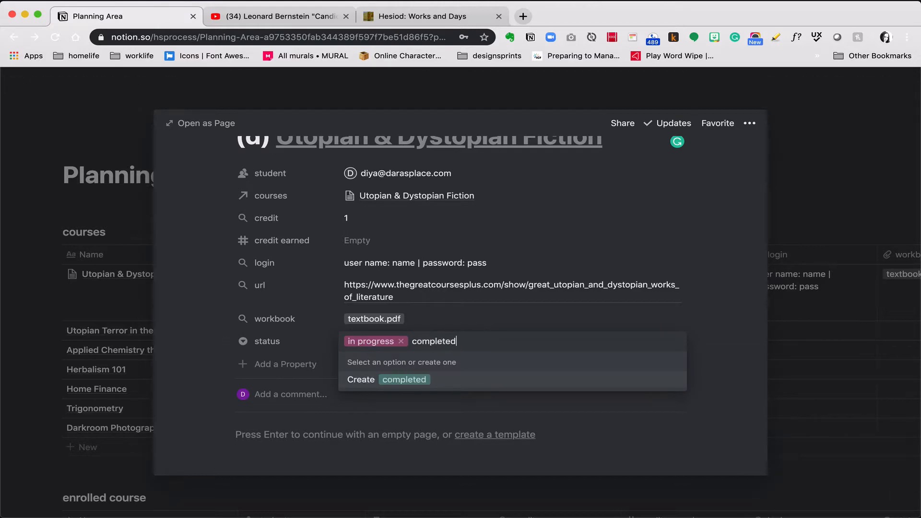
{"action": "key", "text": "Return"}
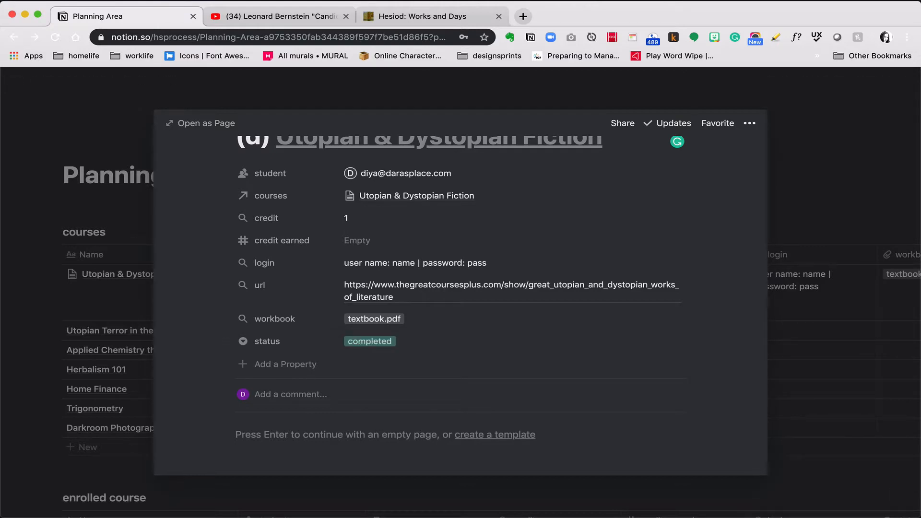
- Set the color of the "in progress" status option to Green and "completed" to Gray
{"action": "left_click", "coordinate": [404, 342]}
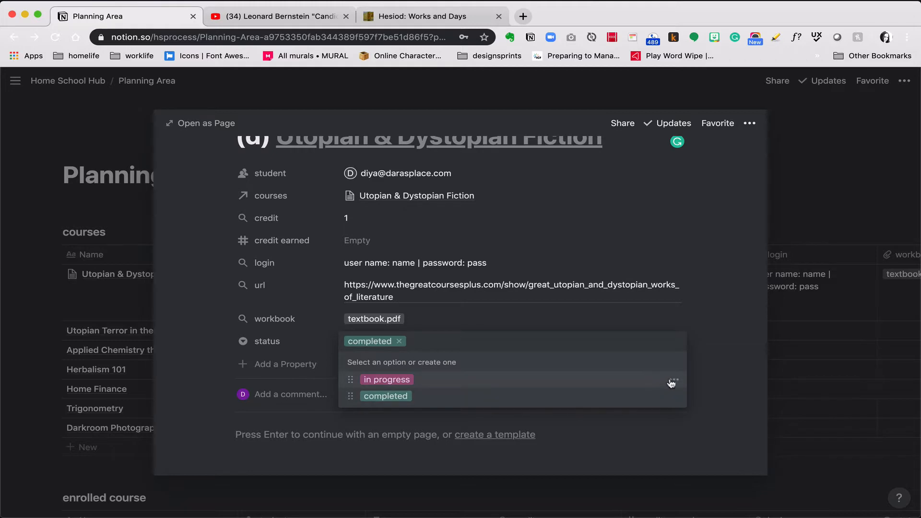
{"action": "left_click", "coordinate": [673, 379]}
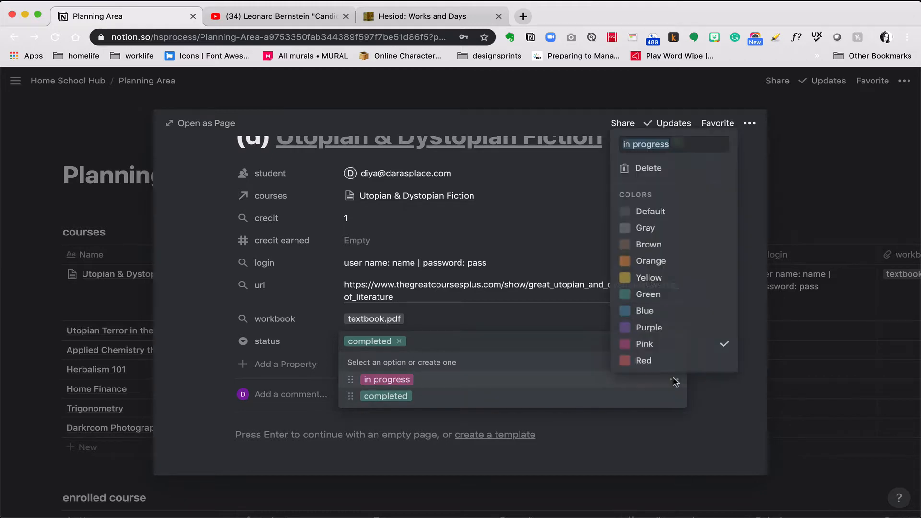
{"action": "left_click", "coordinate": [667, 300]}
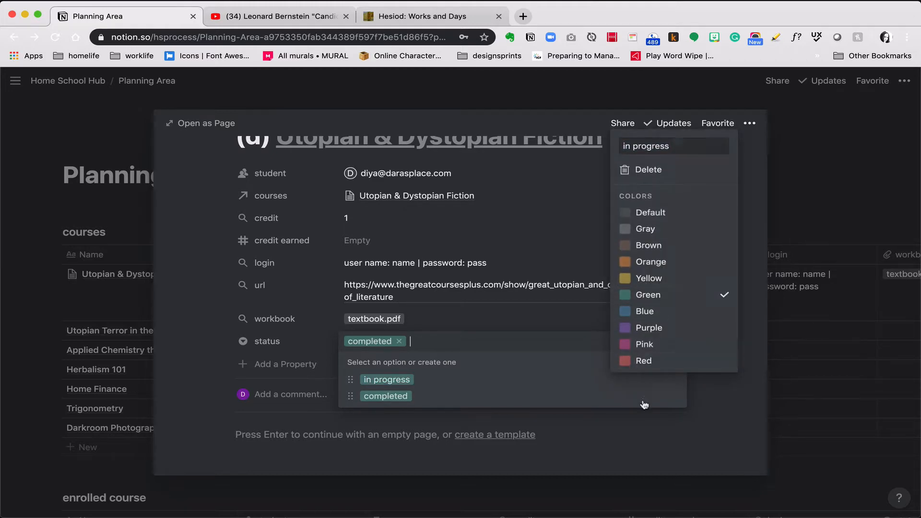
{"action": "left_click", "coordinate": [680, 402]}
{"action": "left_click", "coordinate": [678, 399]}
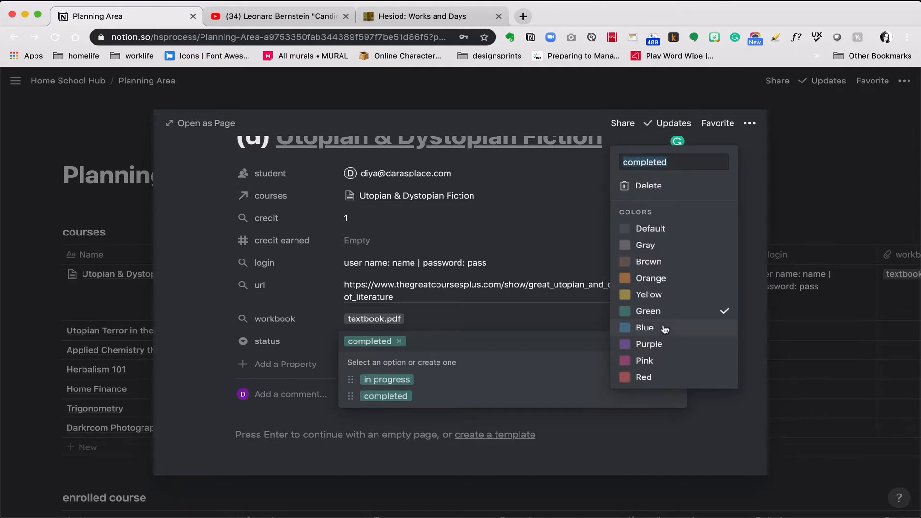
{"action": "left_click", "coordinate": [662, 249]}
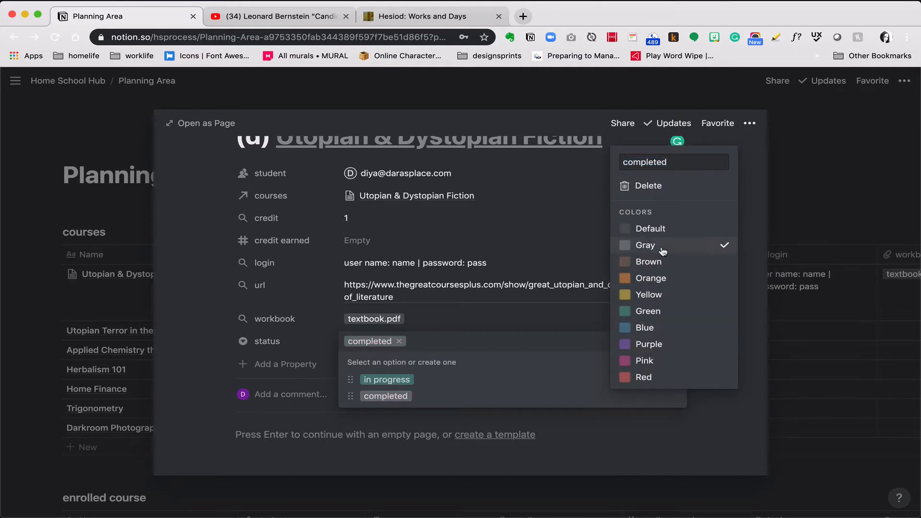
- Clear the status value of the enrolled course entry and close the option list
{"action": "left_click", "coordinate": [452, 340]}
{"action": "left_click", "coordinate": [399, 341]}
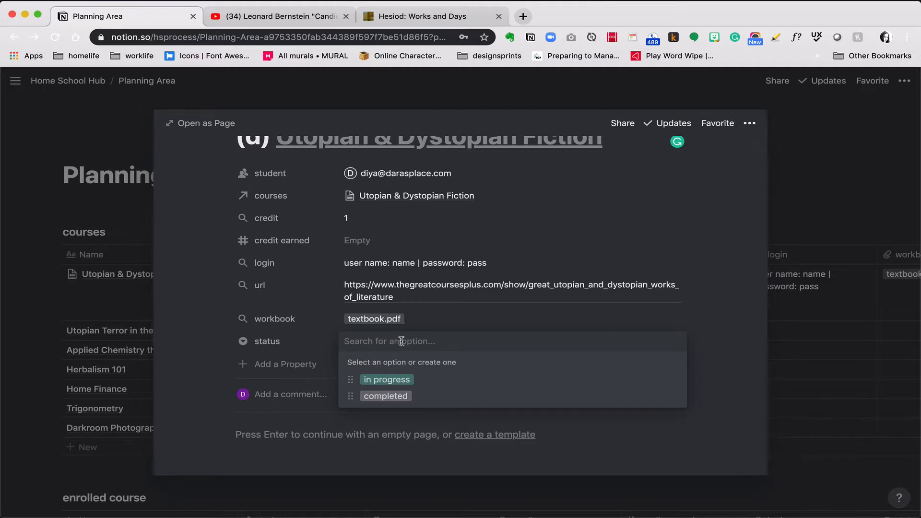
{"action": "left_click", "coordinate": [701, 356]}
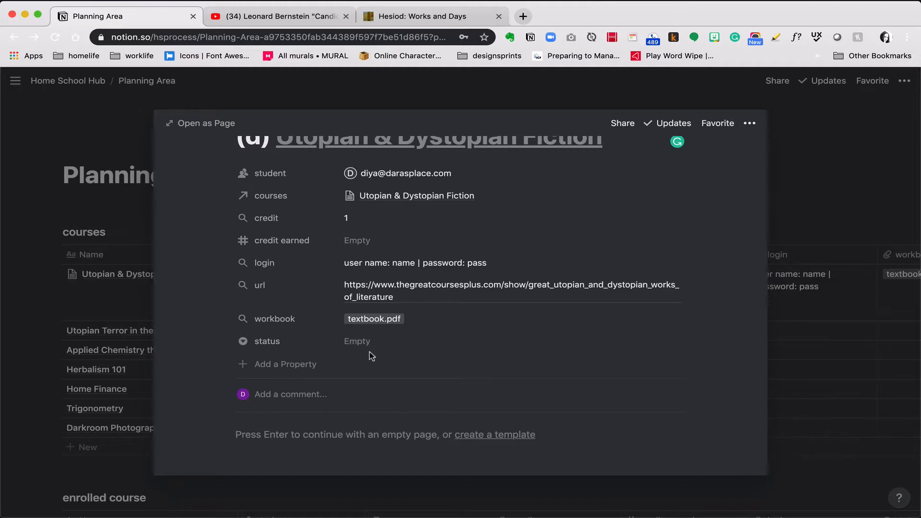
{"action": "scroll", "coordinate": [370, 352], "scroll_direction": "up", "scroll_amount": 1}
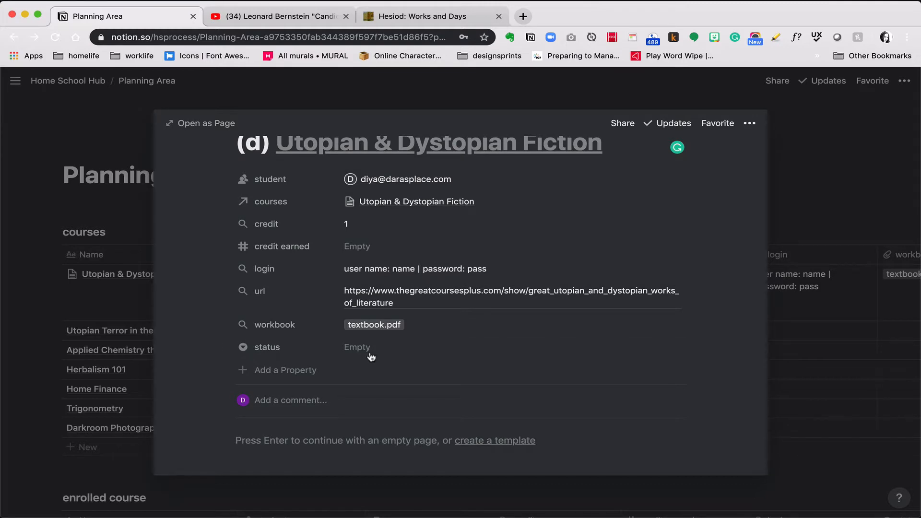
{"action": "scroll", "coordinate": [370, 356], "scroll_direction": "up", "scroll_amount": 3}
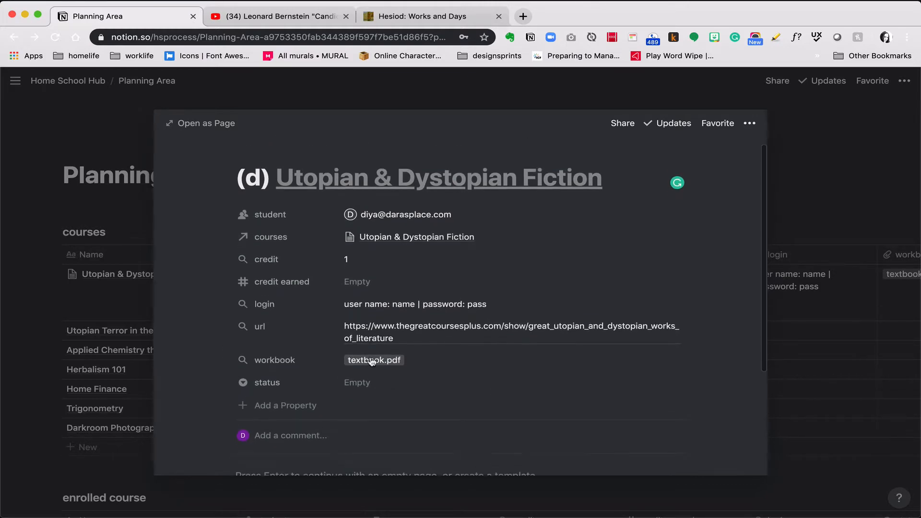
{"action": "scroll", "coordinate": [372, 362], "scroll_direction": "down", "scroll_amount": 3}
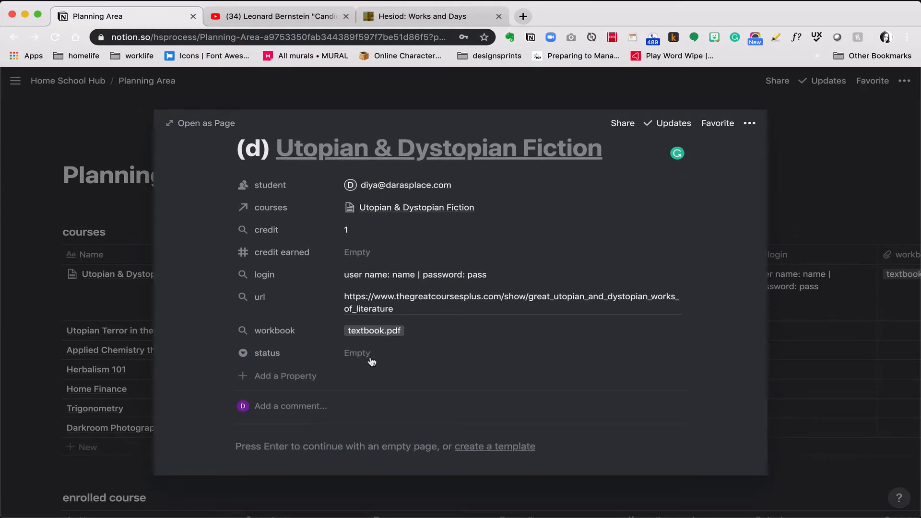
{"action": "scroll", "coordinate": [372, 362], "scroll_direction": "up", "scroll_amount": 1}
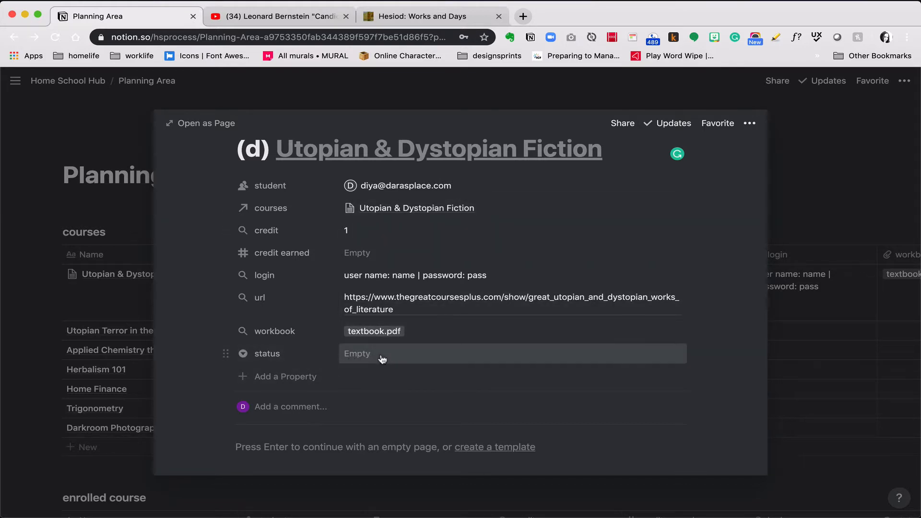
{"action": "left_click", "coordinate": [378, 356]}
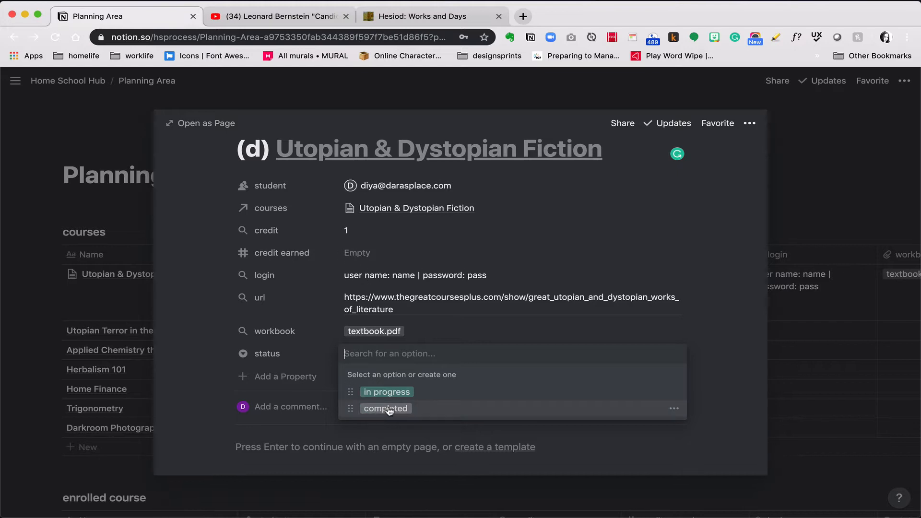
{"action": "left_click", "coordinate": [206, 331]}
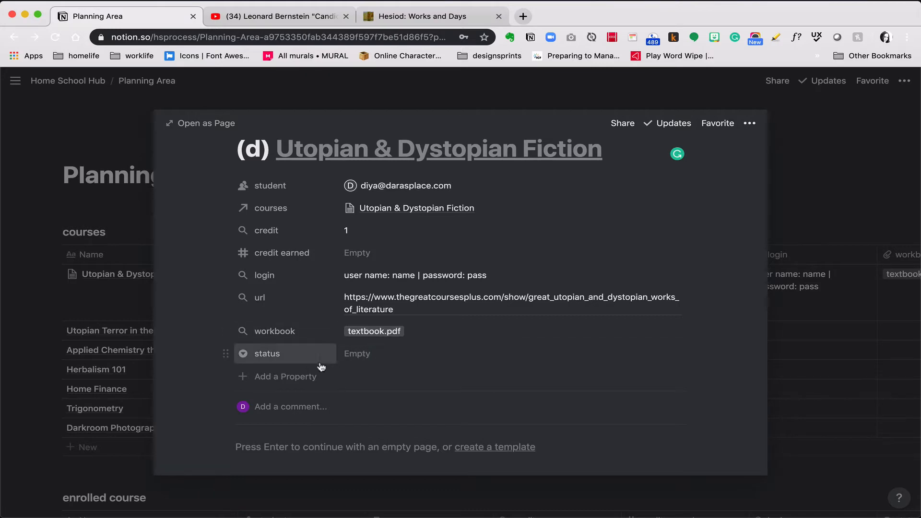
{"action": "left_click", "coordinate": [298, 379]}
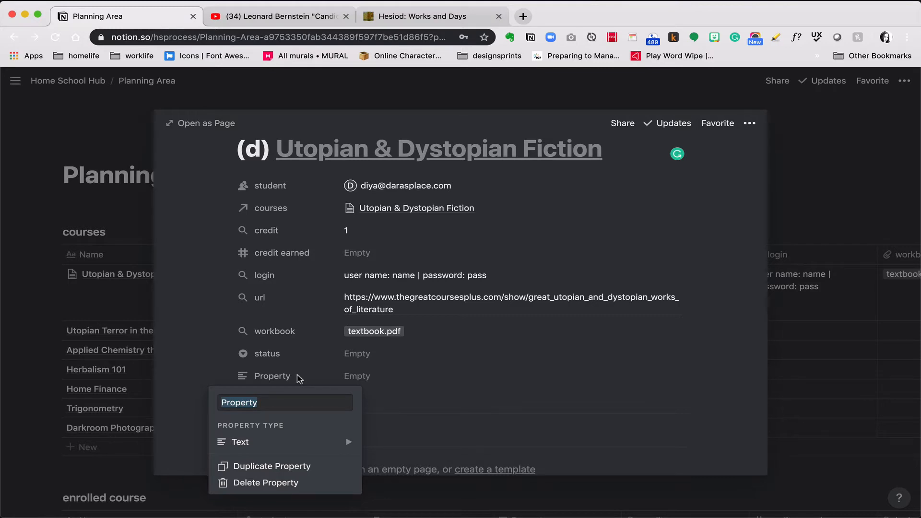
{"action": "left_click", "coordinate": [191, 364]}
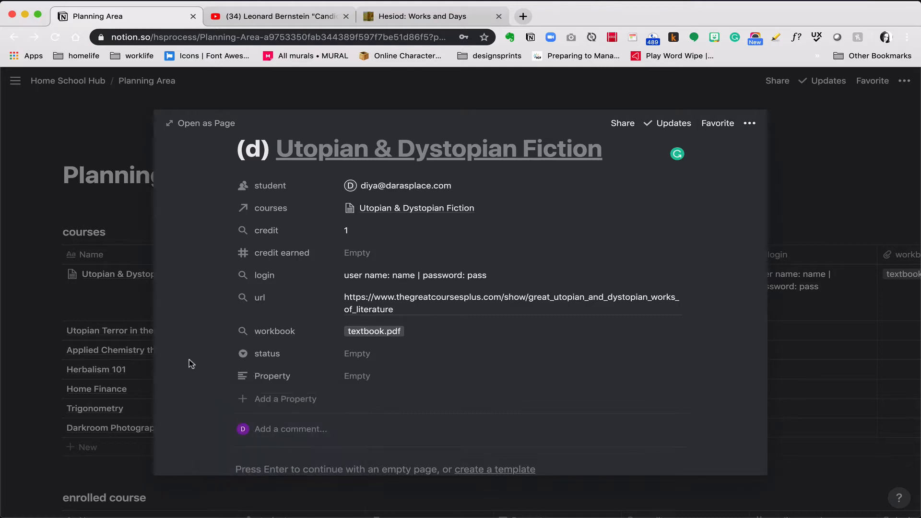
{"action": "left_click", "coordinate": [229, 376]}
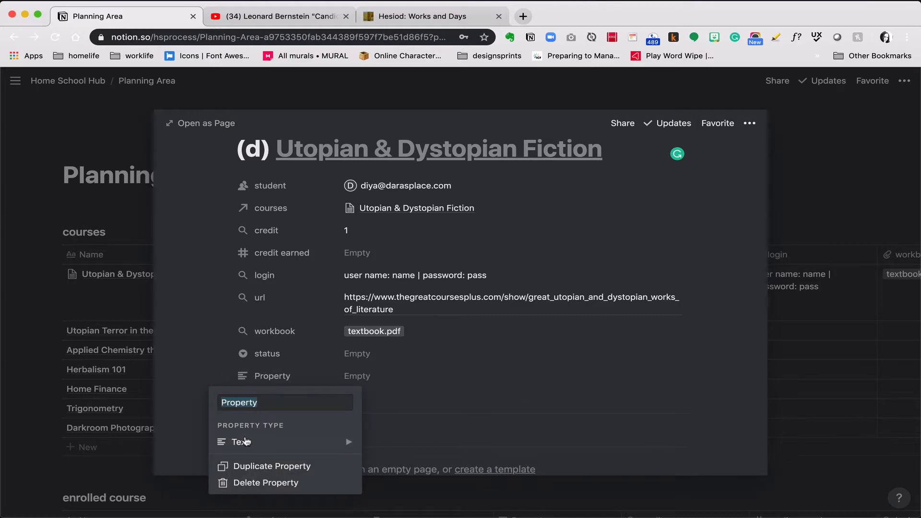
{"action": "left_click", "coordinate": [249, 483]}
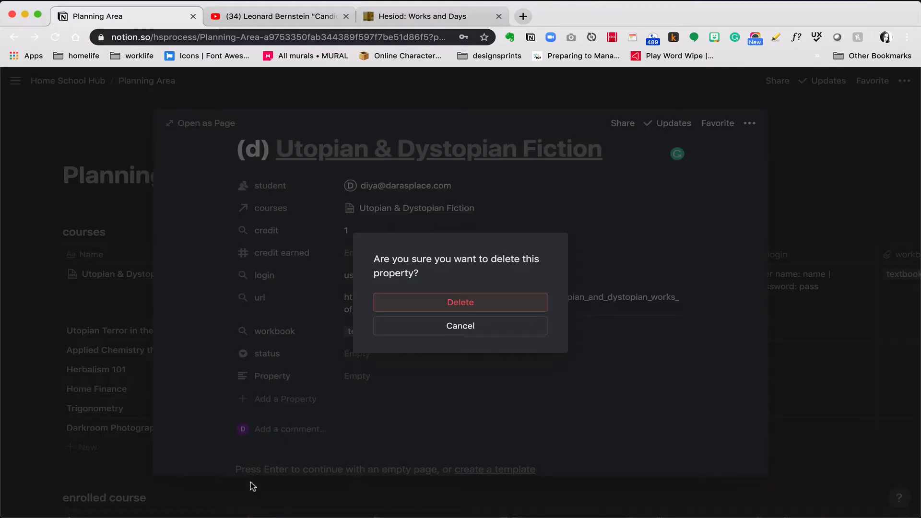
{"action": "left_click", "coordinate": [444, 310]}
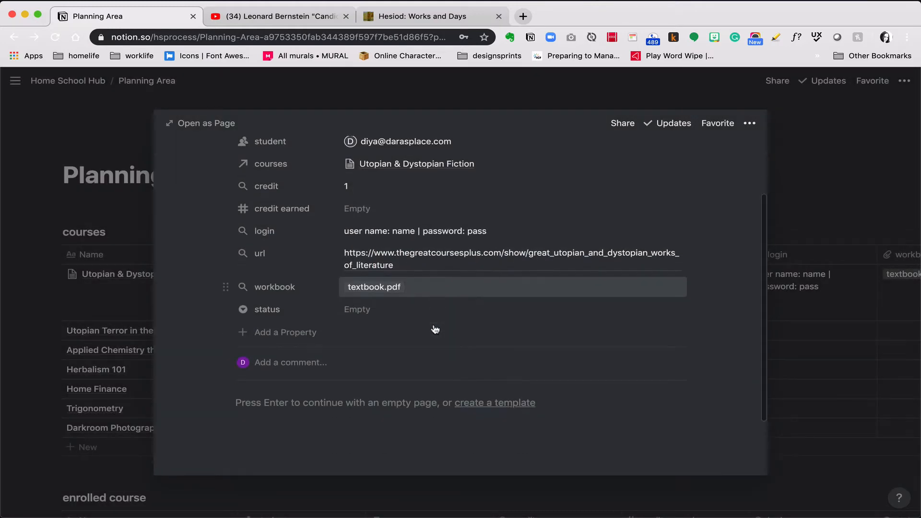
{"action": "scroll", "coordinate": [433, 325], "scroll_direction": "up", "scroll_amount": 1}
{"action": "scroll", "coordinate": [434, 326], "scroll_direction": "down", "scroll_amount": 2}
{"action": "scroll", "coordinate": [434, 327], "scroll_direction": "up", "scroll_amount": 2}
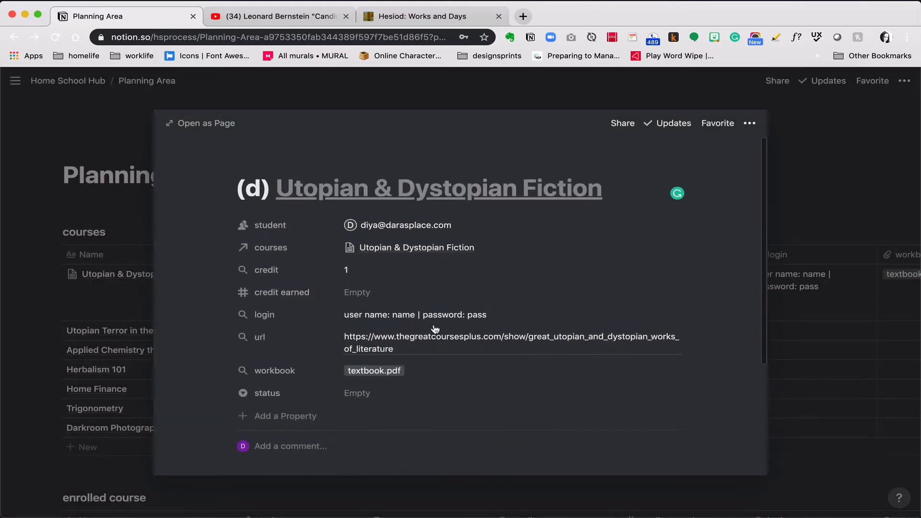
{"action": "scroll", "coordinate": [435, 329], "scroll_direction": "down", "scroll_amount": 2}
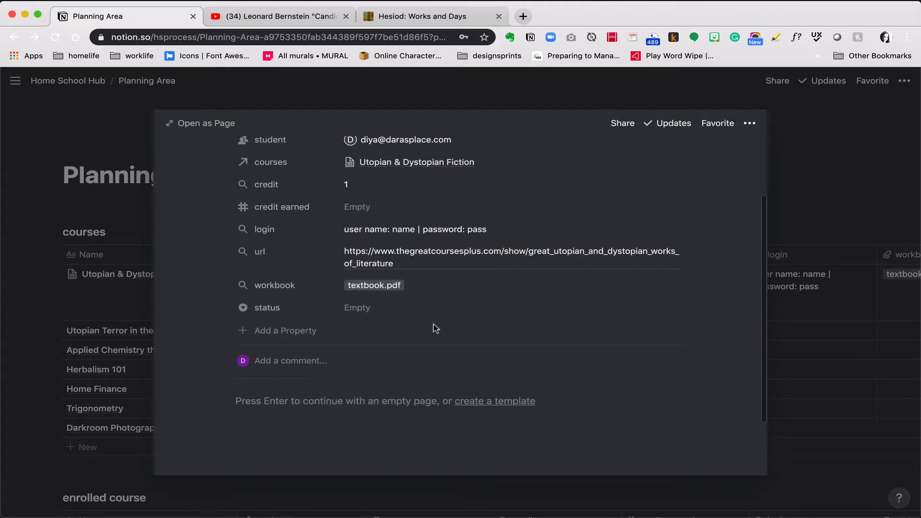
{"action": "scroll", "coordinate": [433, 330], "scroll_direction": "up", "scroll_amount": 2}
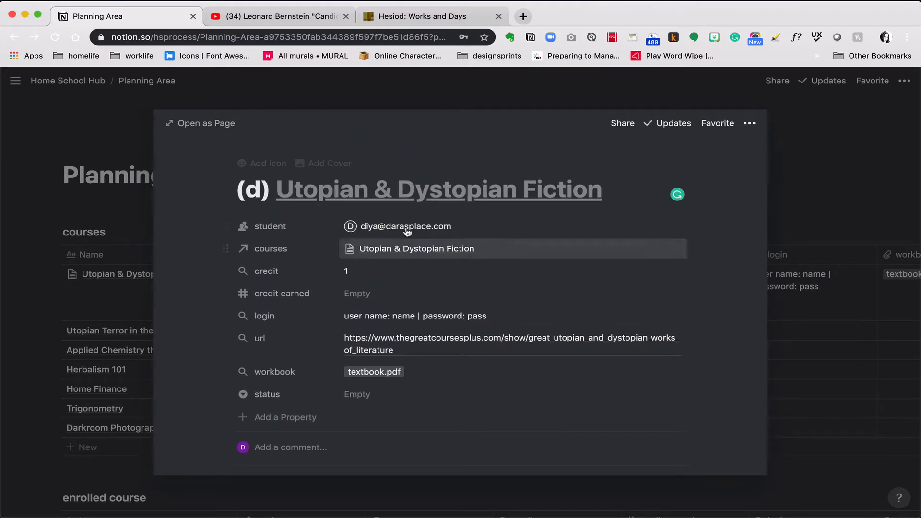
- Title the first blank enrolled course entry "(z) - " followed by a mention of the Utopian & Dystopian Fiction page
{"action": "left_click", "coordinate": [49, 319]}
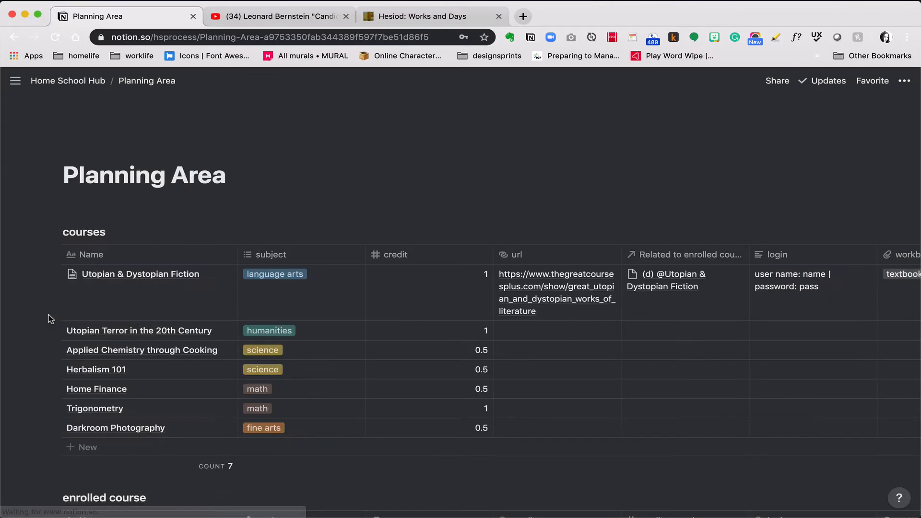
{"action": "scroll", "coordinate": [50, 319], "scroll_direction": "down", "scroll_amount": 4}
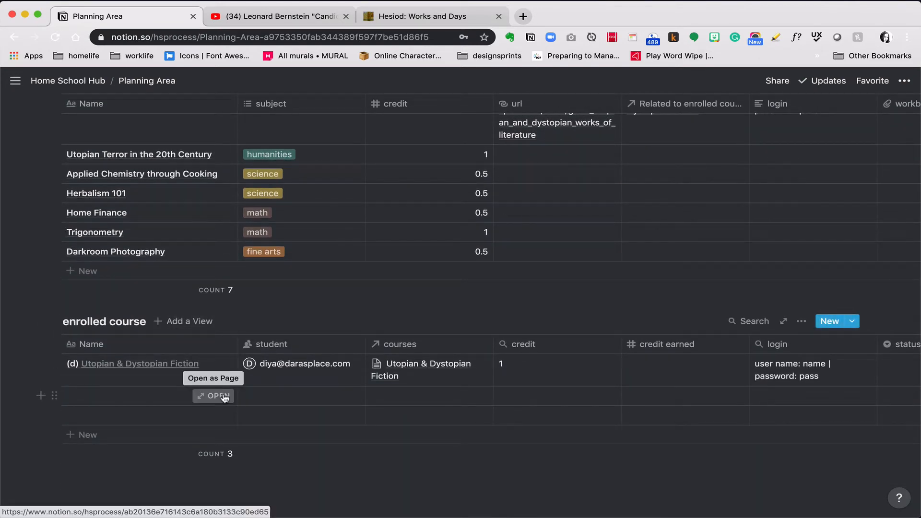
{"action": "left_click", "coordinate": [224, 397]}
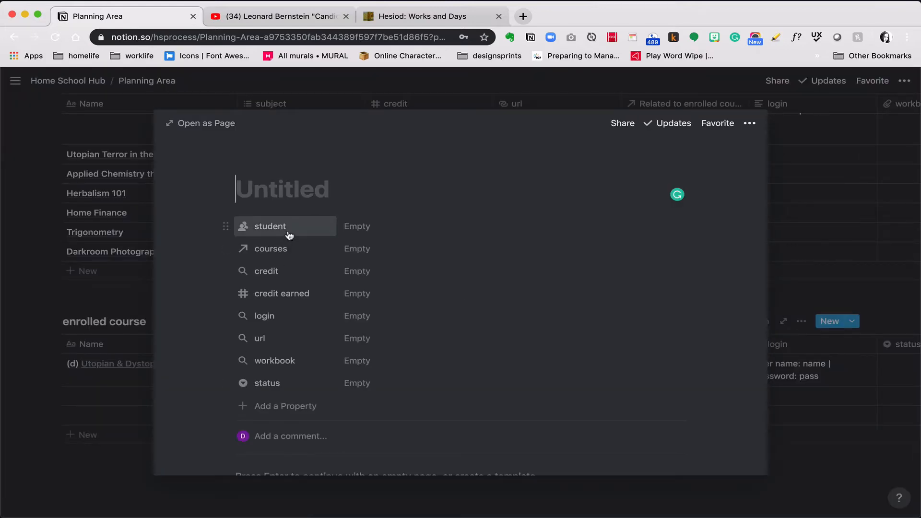
{"action": "type", "text": "(x"}
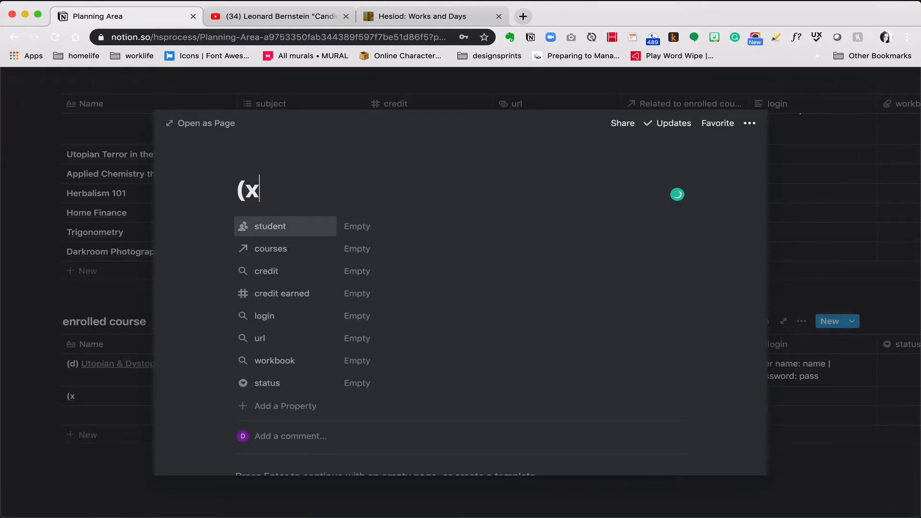
{"action": "key", "text": "BackSpace"}
{"action": "type", "text": "z) - @"}
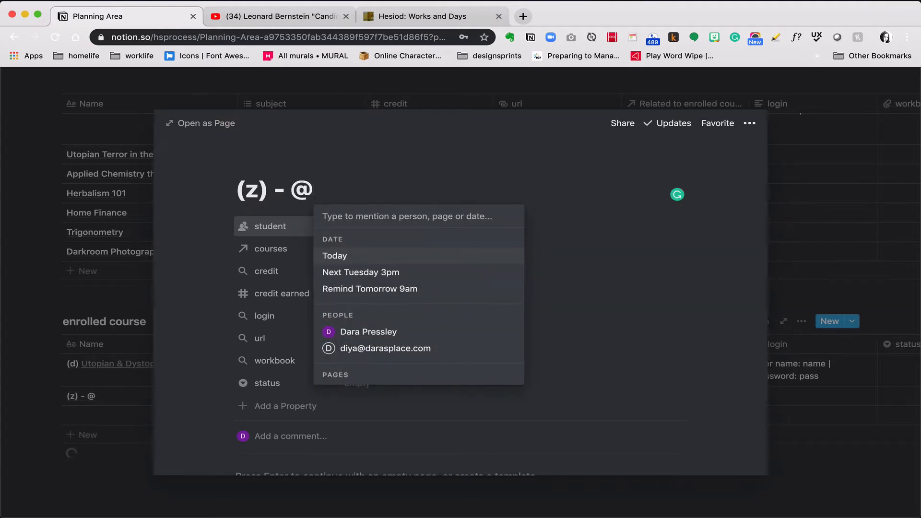
{"action": "type", "text": "U"}
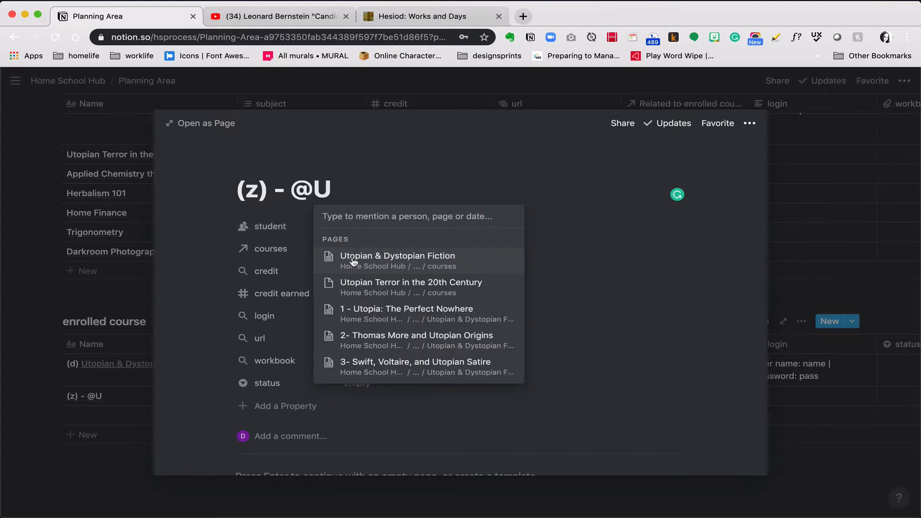
{"action": "left_click", "coordinate": [359, 262]}
- Assign the (z) entry to the student whose account starts with z, relate it to the Utopian & Dystopian Fiction course, and close it
{"action": "left_click", "coordinate": [357, 228]}
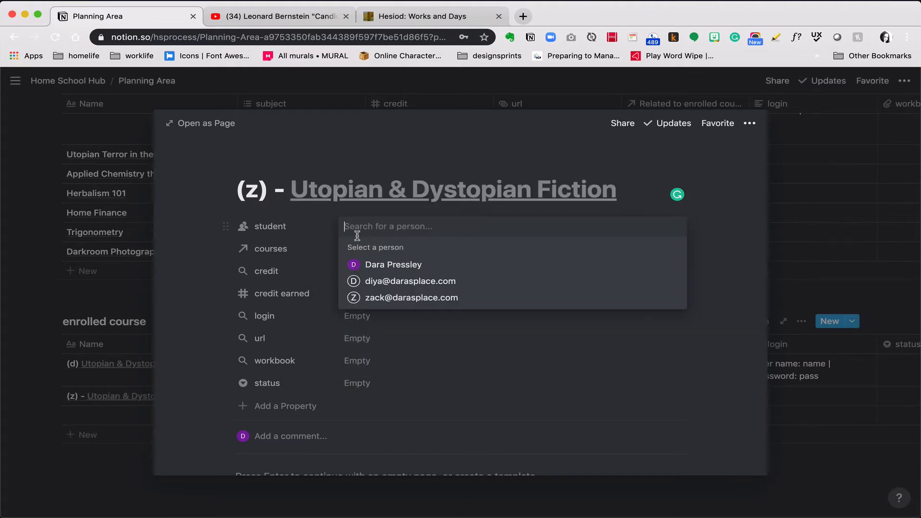
{"action": "left_click", "coordinate": [373, 298]}
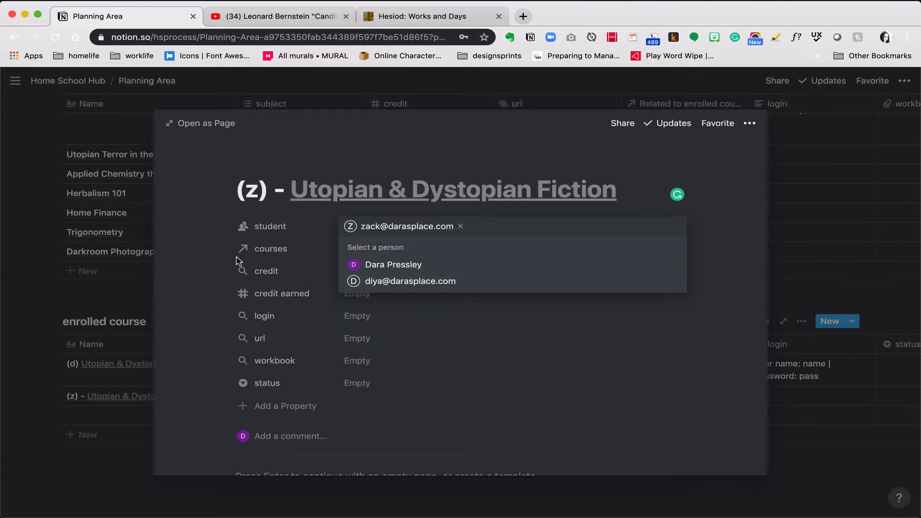
{"action": "left_click", "coordinate": [214, 255]}
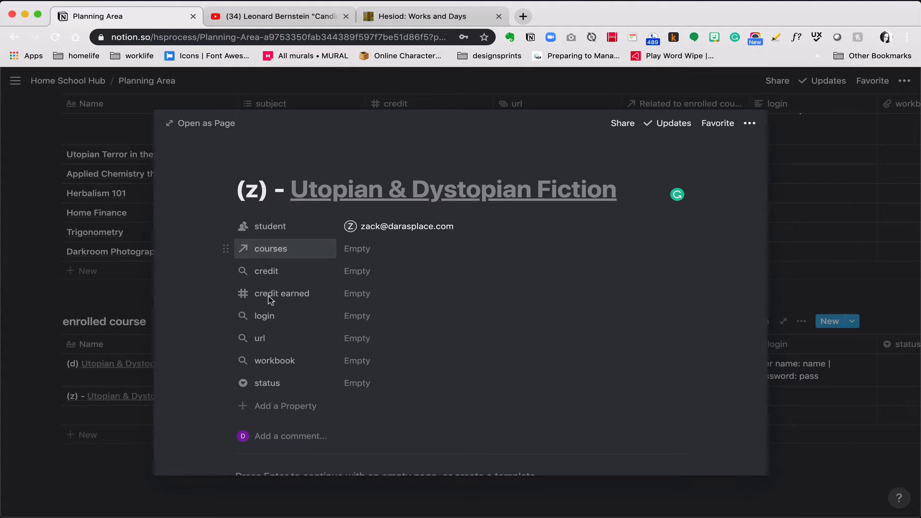
{"action": "left_click", "coordinate": [372, 254]}
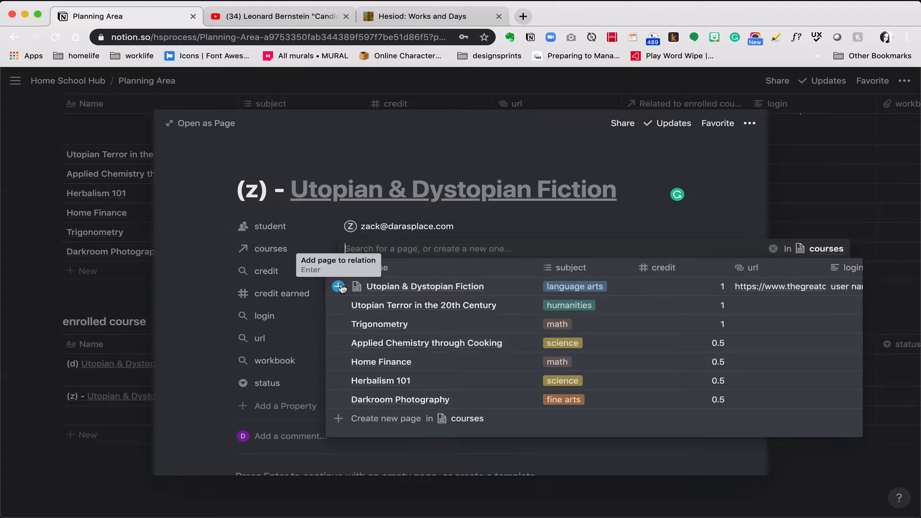
{"action": "left_click", "coordinate": [338, 286]}
{"action": "left_click", "coordinate": [222, 316]}
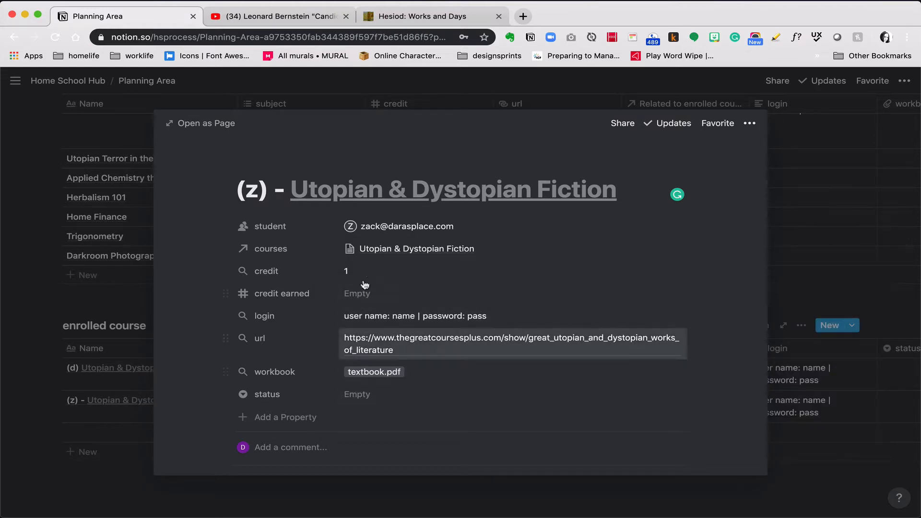
{"action": "left_click", "coordinate": [121, 308]}
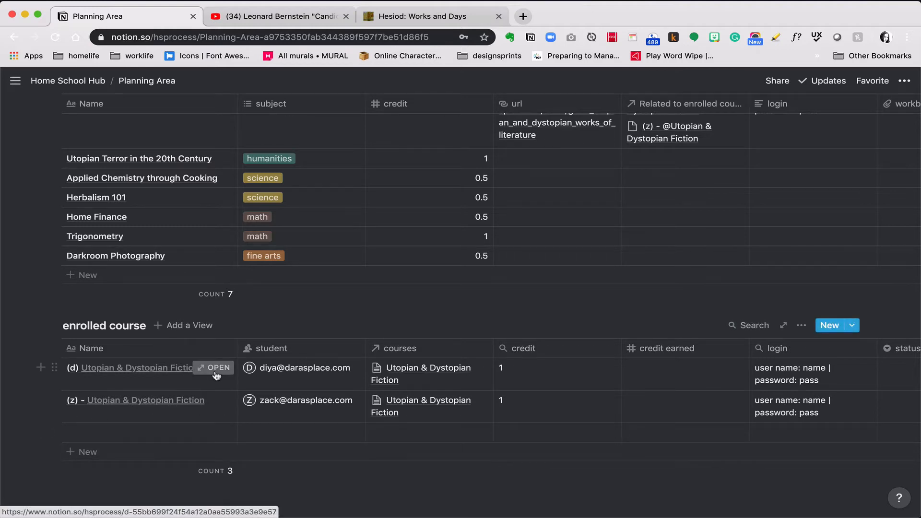
- Set the status of the (d) Utopian & Dystopian Fiction enrolled course entry to "in progress" and return to the table
{"action": "left_click", "coordinate": [218, 368]}
{"action": "left_click", "coordinate": [358, 394]}
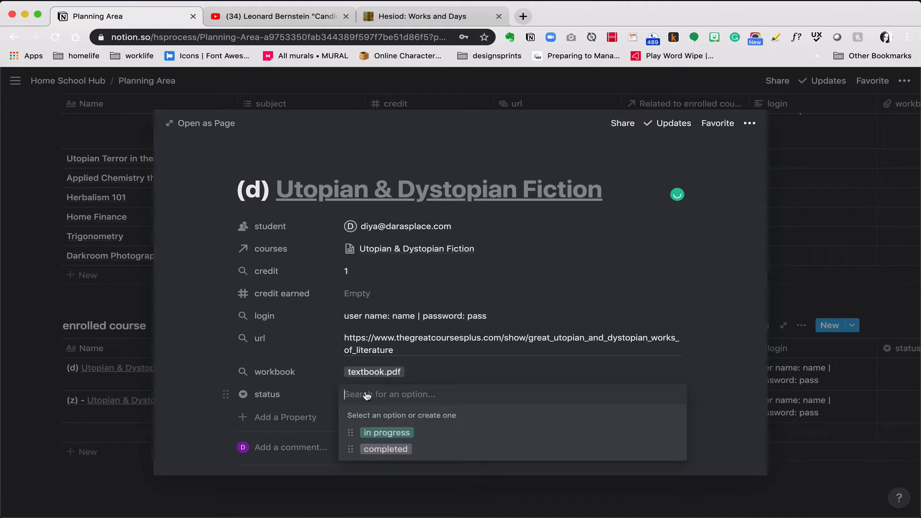
{"action": "left_click", "coordinate": [375, 432]}
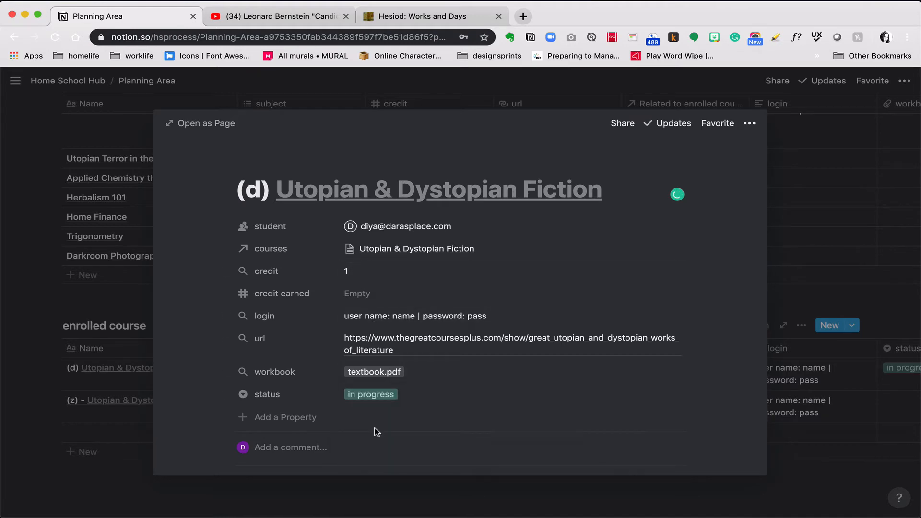
{"action": "left_click", "coordinate": [46, 379]}
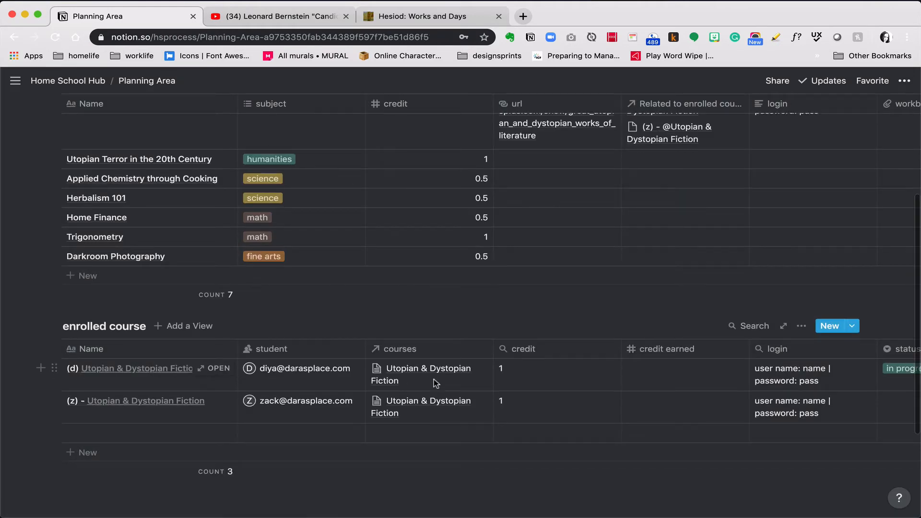
{"action": "scroll", "coordinate": [528, 391], "scroll_direction": "right", "scroll_amount": 3}
{"action": "scroll", "coordinate": [609, 400], "scroll_direction": "right", "scroll_amount": 3}
{"action": "scroll", "coordinate": [736, 411], "scroll_direction": "left", "scroll_amount": 5}
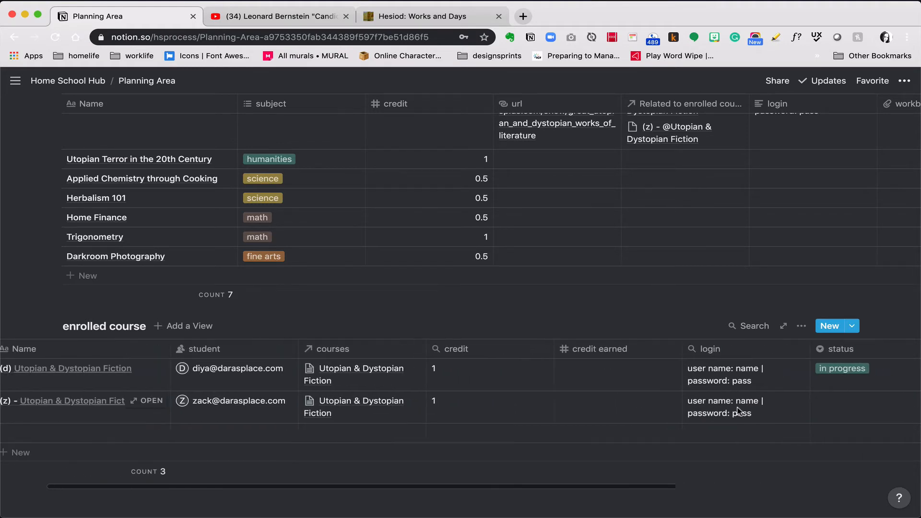
- Filter the enrolled course table to entries whose status is "in progress"
{"action": "left_click", "coordinate": [801, 326]}
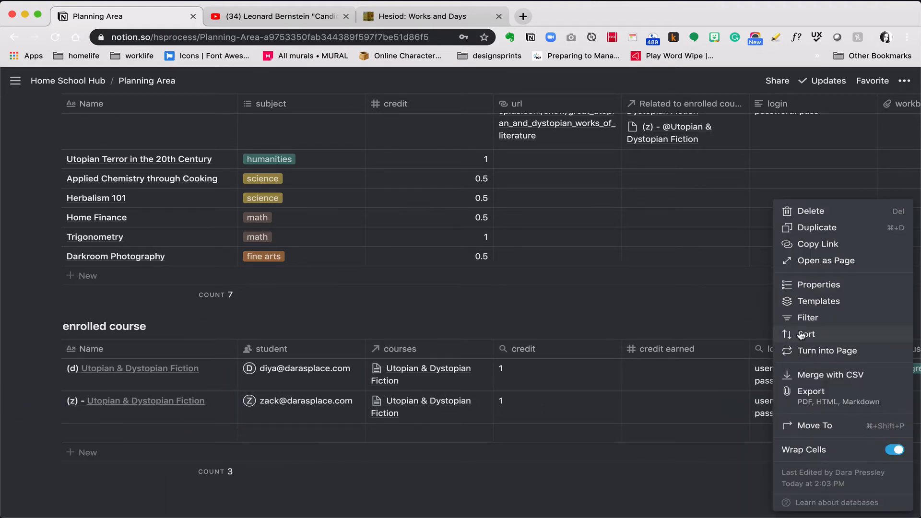
{"action": "left_click", "coordinate": [801, 317]}
{"action": "left_click", "coordinate": [661, 424]}
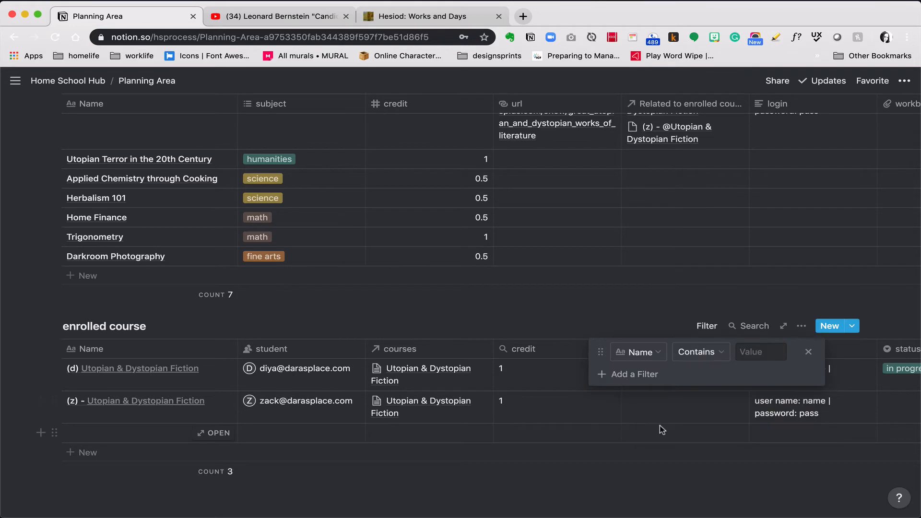
{"action": "left_click", "coordinate": [658, 357]}
{"action": "left_click", "coordinate": [625, 283]}
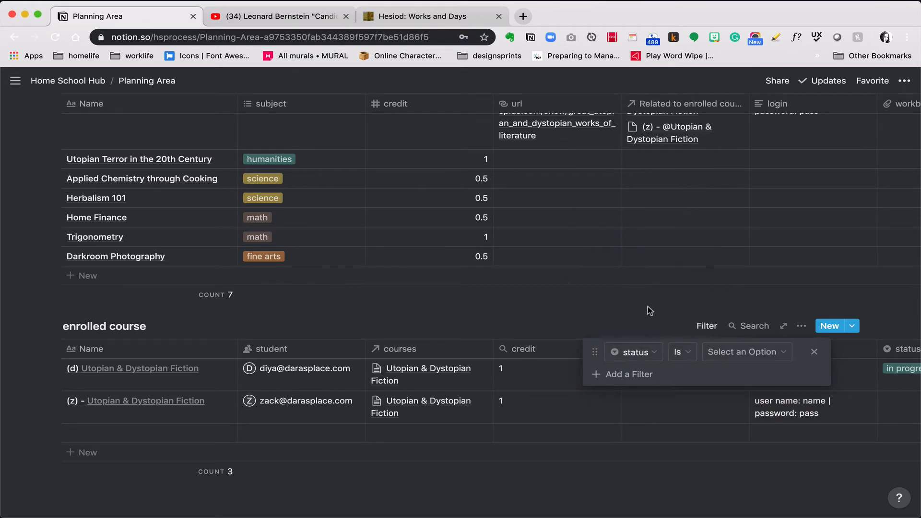
{"action": "left_click", "coordinate": [724, 356]}
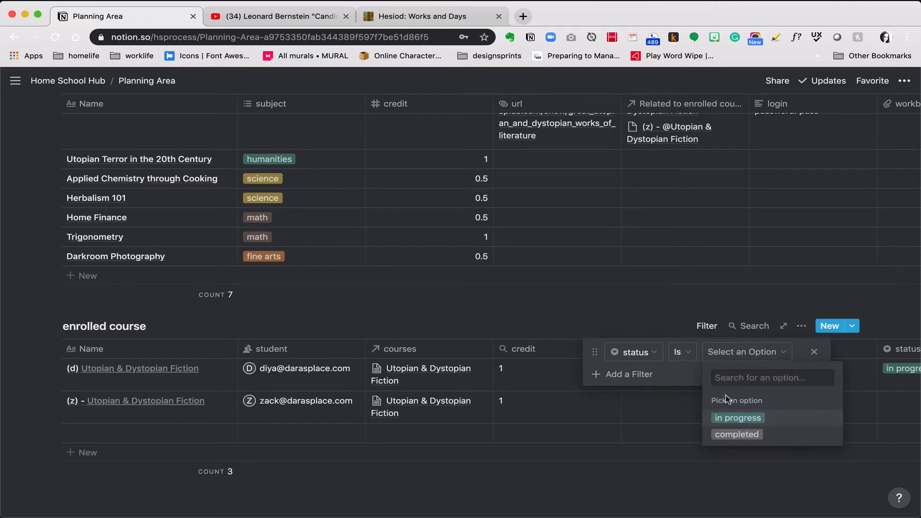
{"action": "left_click", "coordinate": [728, 418]}
{"action": "left_click", "coordinate": [639, 307]}
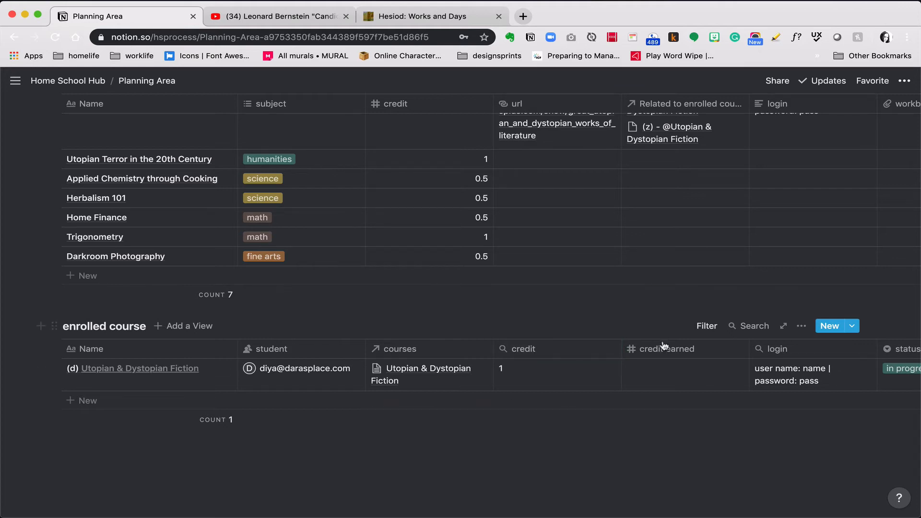
- Remove the status filter from the enrolled course table
{"action": "left_click", "coordinate": [708, 329]}
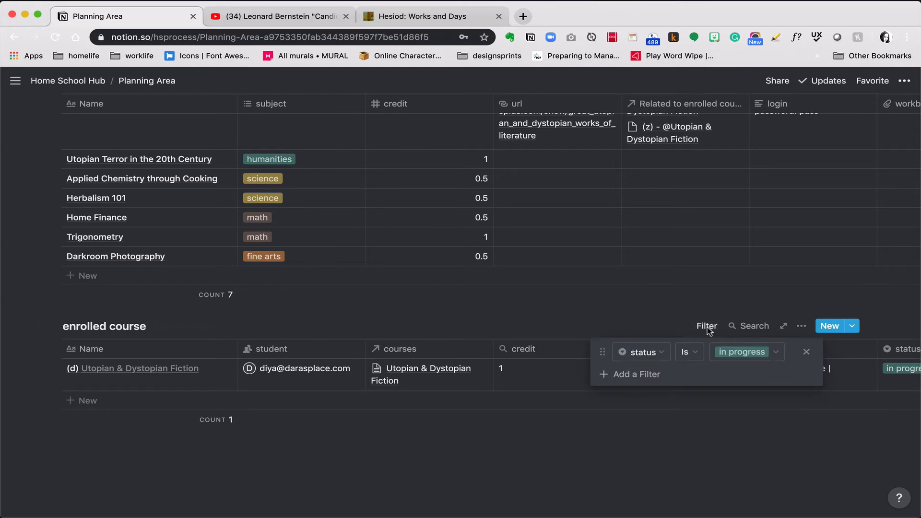
{"action": "left_click", "coordinate": [806, 352]}
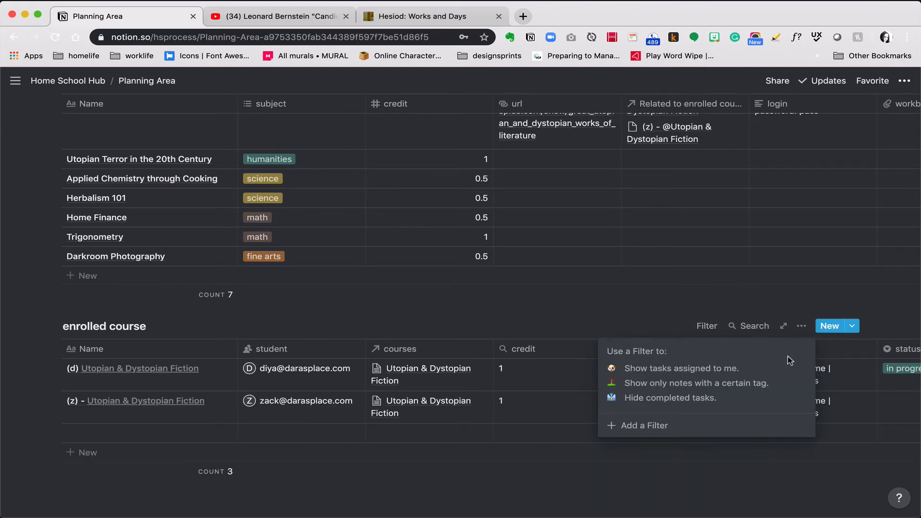
- Title the empty enrolled course entry "(z)" followed by a mention of the Home Finance page
{"action": "left_click", "coordinate": [464, 336]}
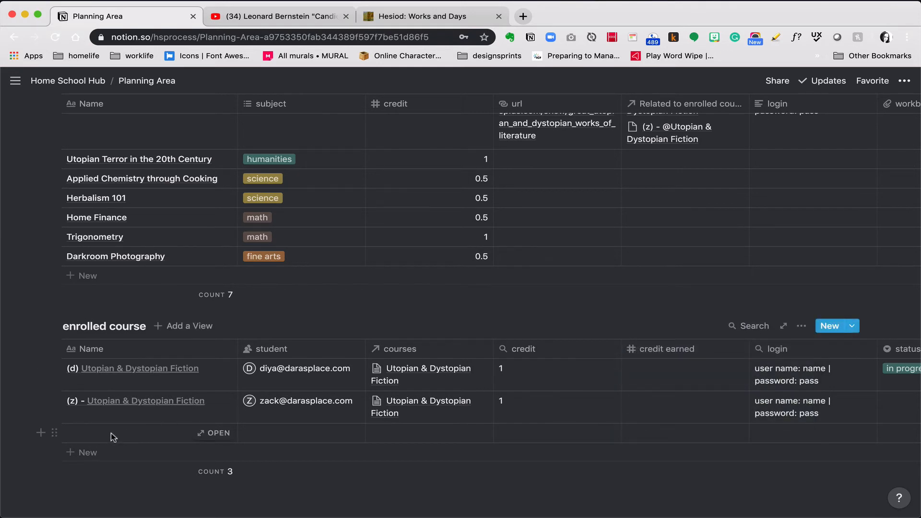
{"action": "left_click", "coordinate": [211, 433]}
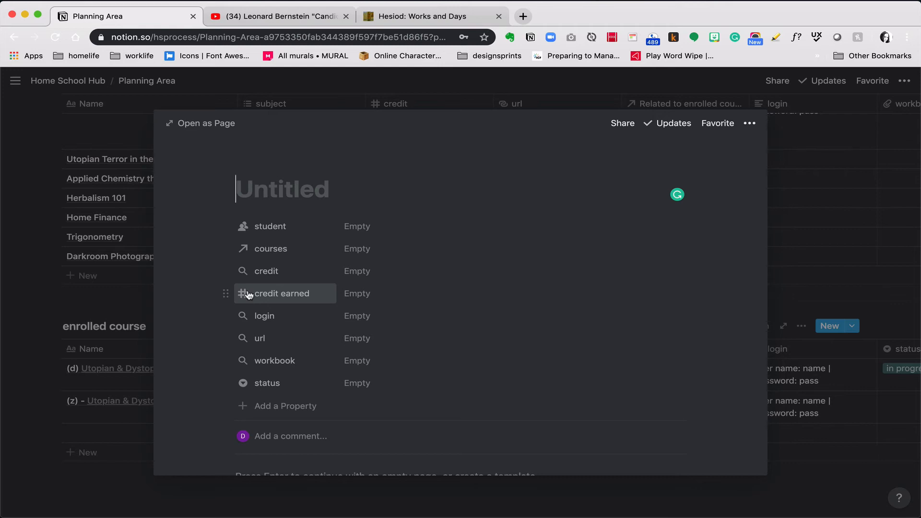
{"action": "type", "text": "(z)"}
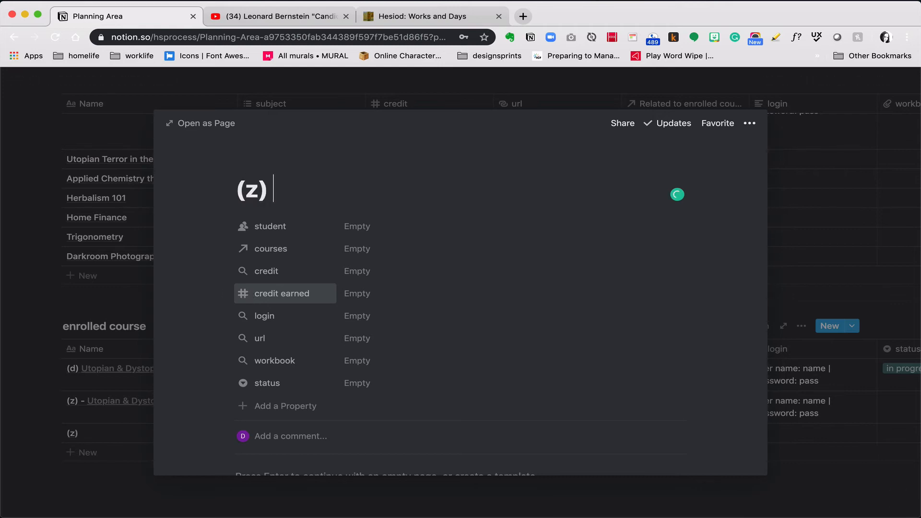
{"action": "type", "text": " @Ho"}
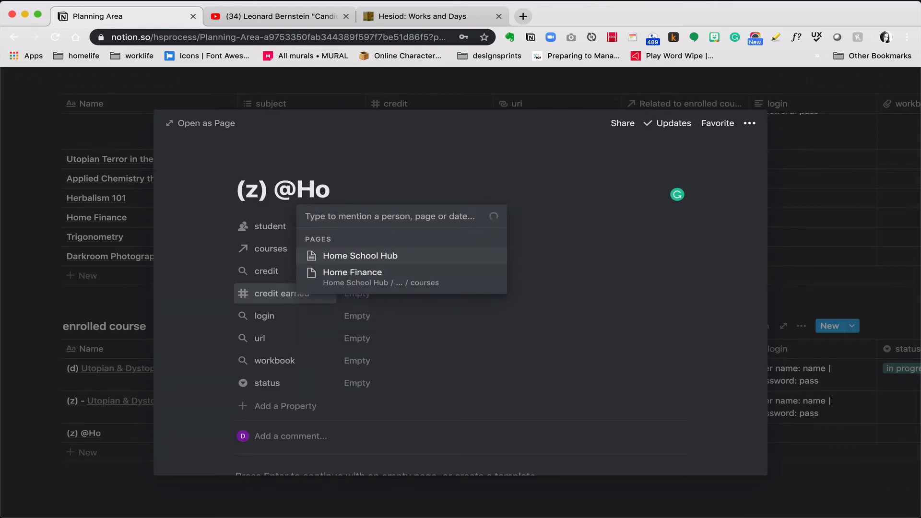
{"action": "left_click", "coordinate": [315, 276]}
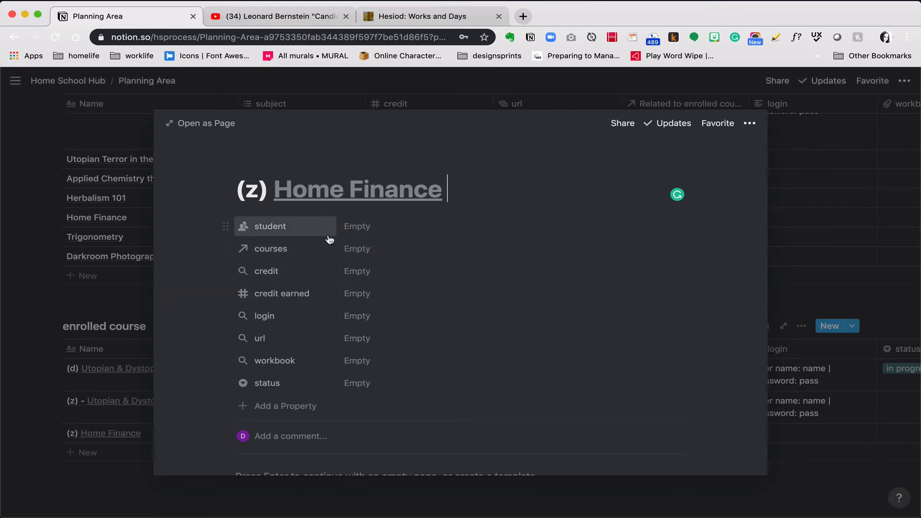
- Assign the (z) Home Finance entry to the student whose account starts with z, relate it to the Home Finance course, and close it
{"action": "left_click", "coordinate": [358, 230]}
{"action": "left_click", "coordinate": [369, 297]}
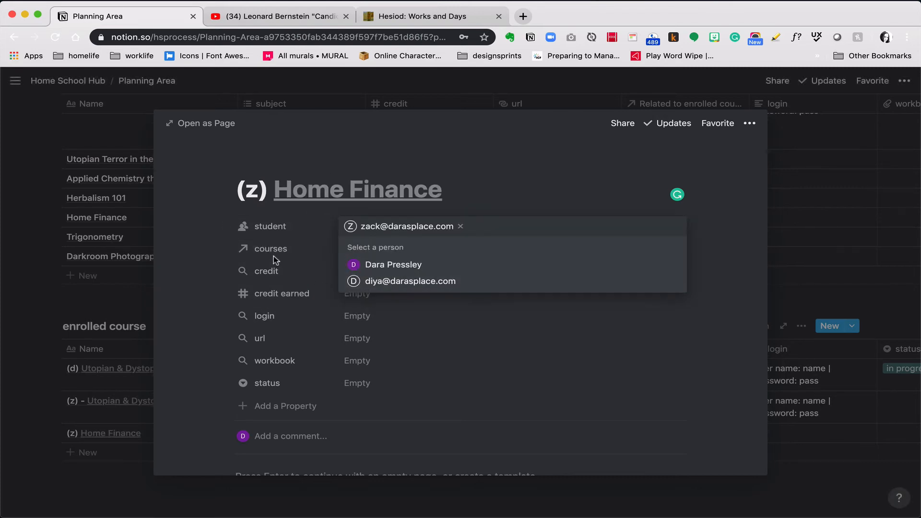
{"action": "left_click", "coordinate": [294, 259]}
{"action": "left_click", "coordinate": [360, 252]}
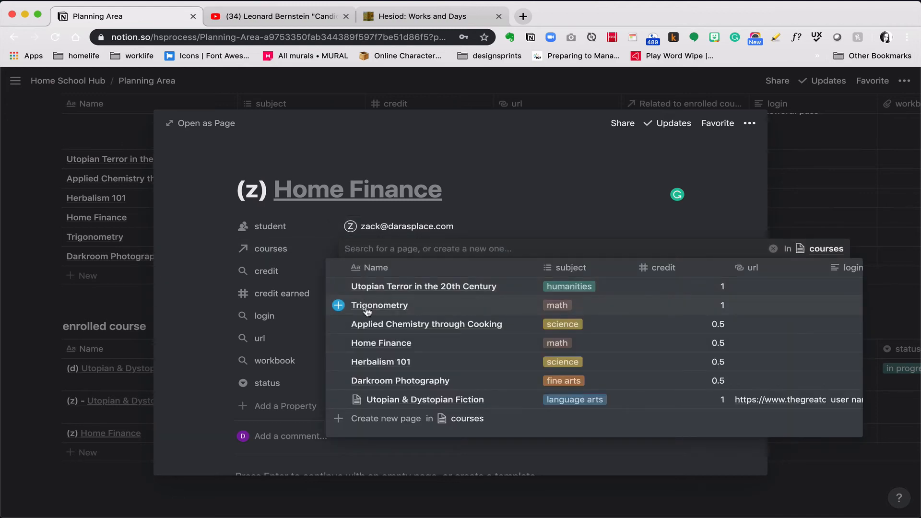
{"action": "left_click", "coordinate": [339, 344]}
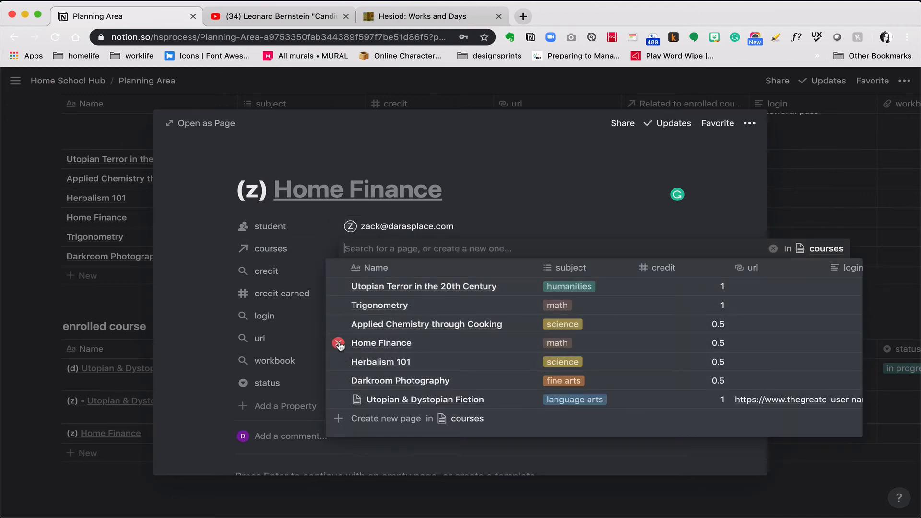
{"action": "left_click", "coordinate": [224, 318]}
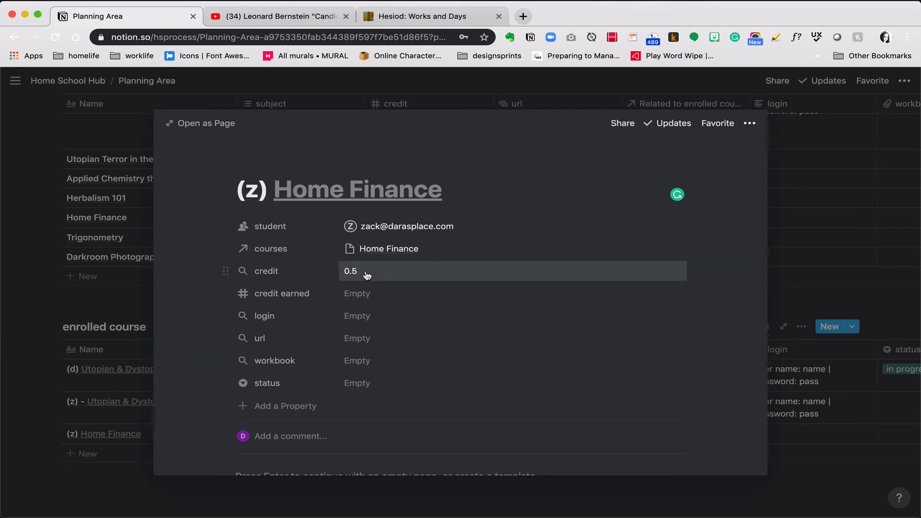
{"action": "left_click", "coordinate": [116, 317]}
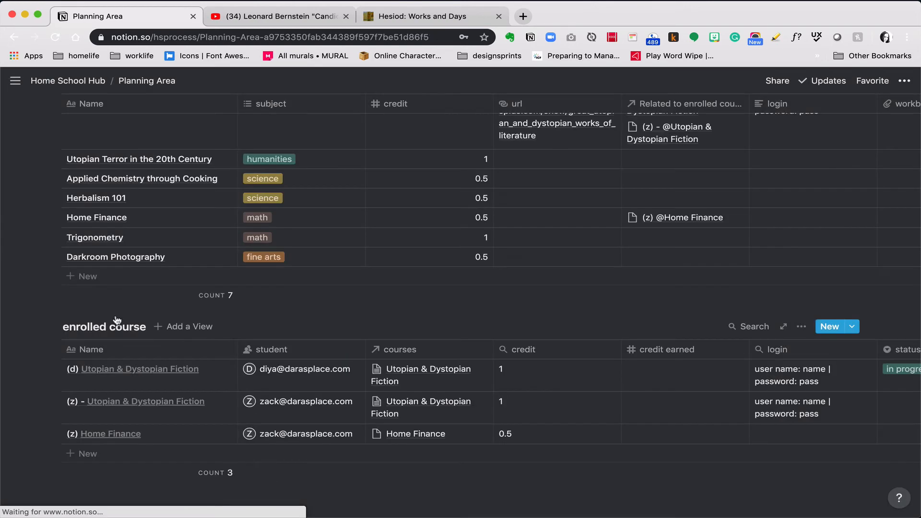
- Add an enrolled course entry titled "(d)" followed by a mention of the Trigonometry page
{"action": "left_click", "coordinate": [101, 454]}
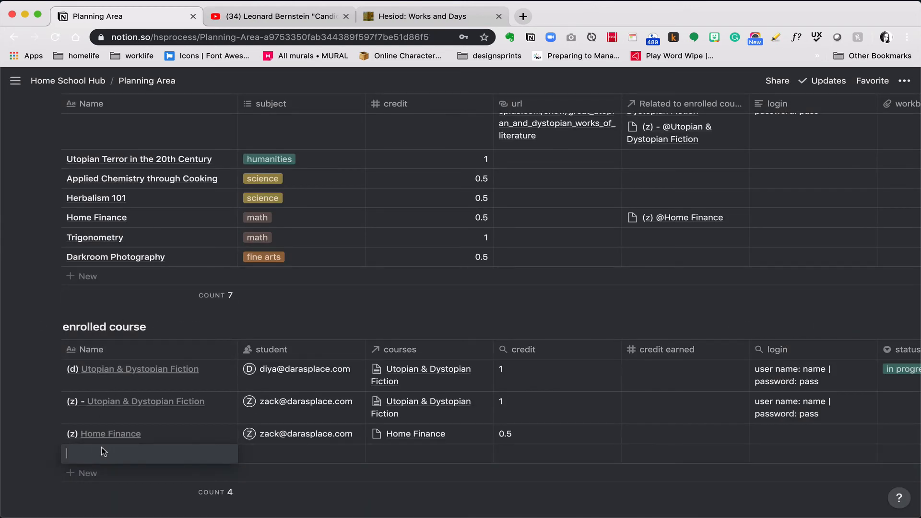
{"action": "type", "text": "(d)"}
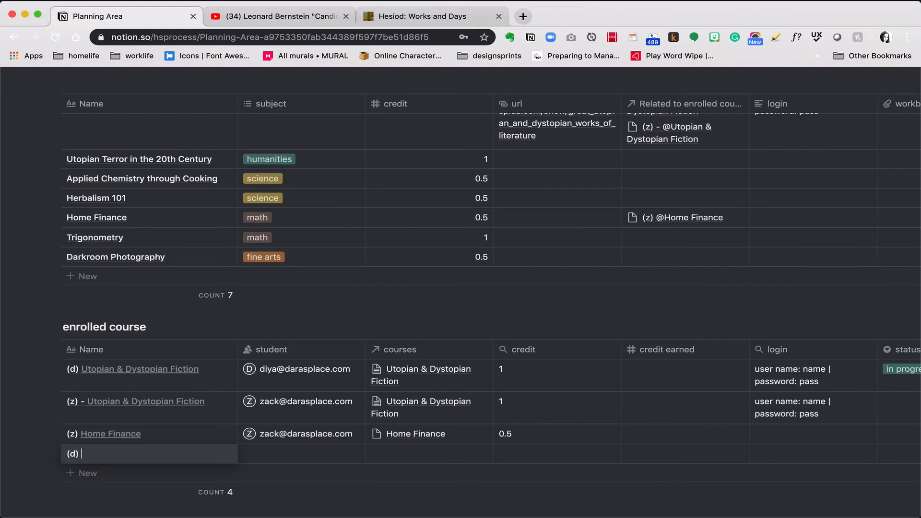
{"action": "type", "text": " @"}
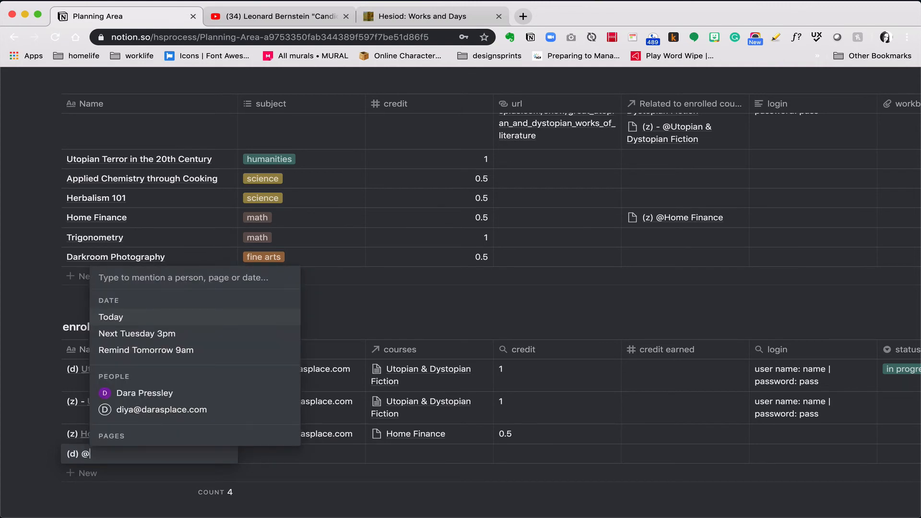
{"action": "type", "text": "tr"}
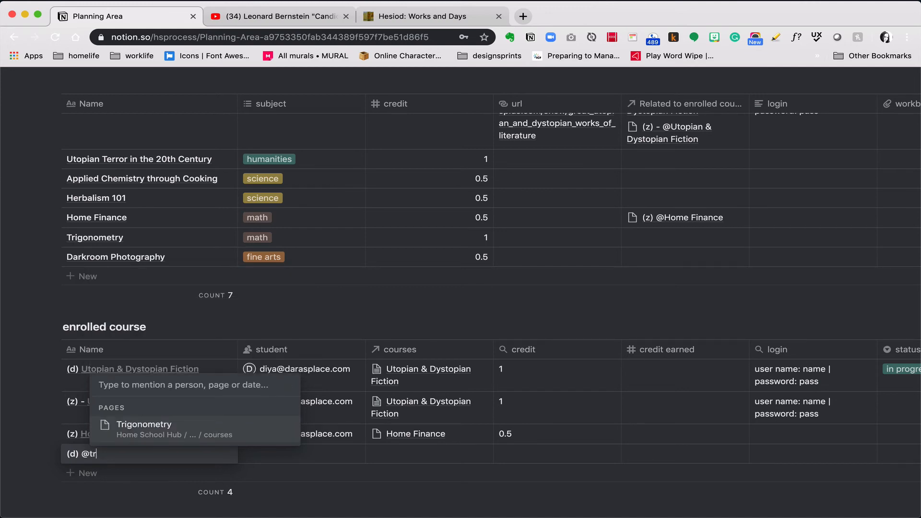
{"action": "key", "text": "Return"}
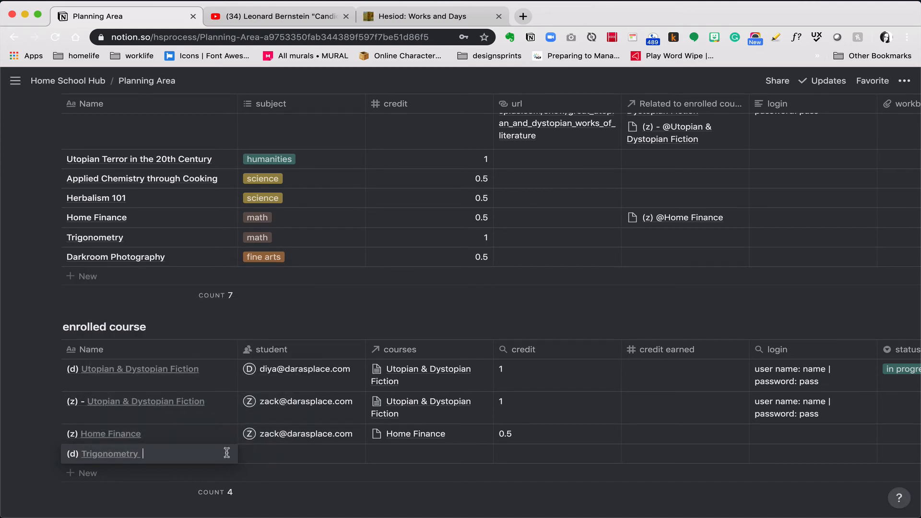
{"action": "key", "text": "Escape"}
- Assign the (d) Trigonometry entry to the student whose account starts with d and relate it to the Trigonometry course
{"action": "left_click", "coordinate": [264, 456]}
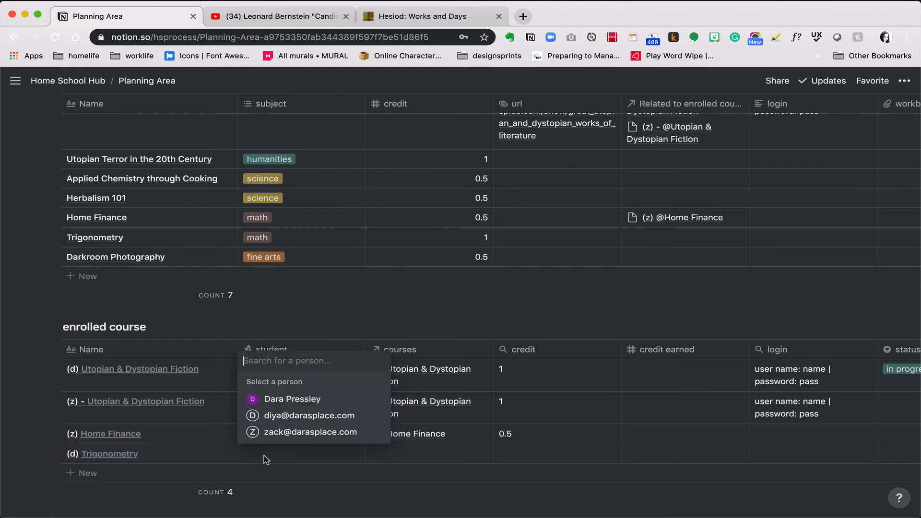
{"action": "left_click", "coordinate": [274, 420]}
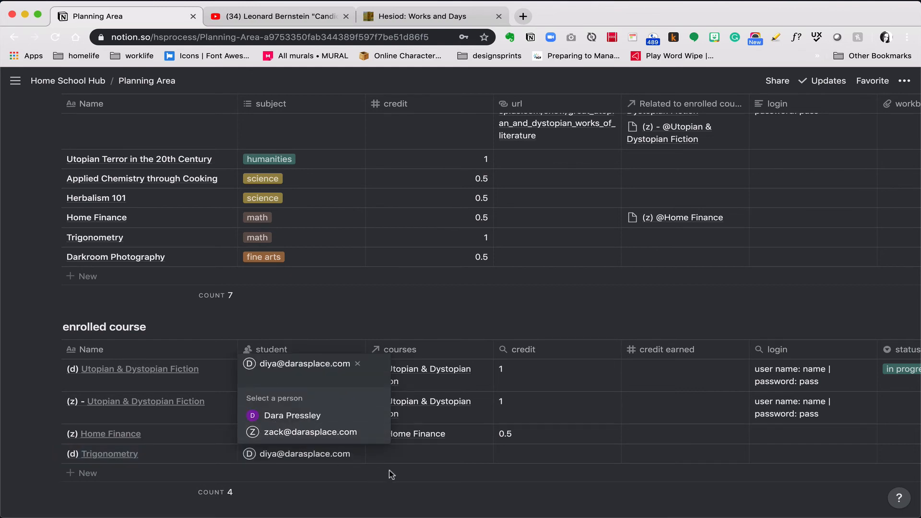
{"action": "left_click", "coordinate": [397, 452]}
{"action": "left_click", "coordinate": [398, 452]}
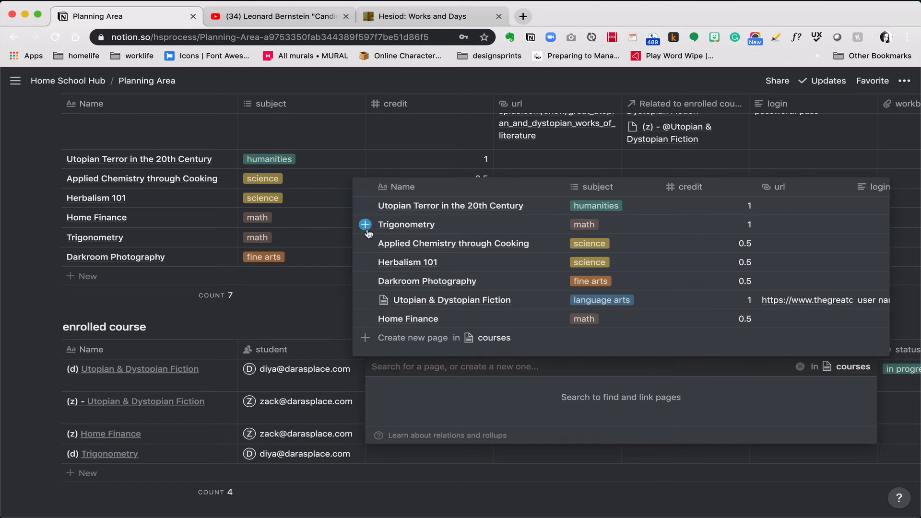
{"action": "left_click", "coordinate": [366, 224]}
{"action": "left_click", "coordinate": [66, 316]}
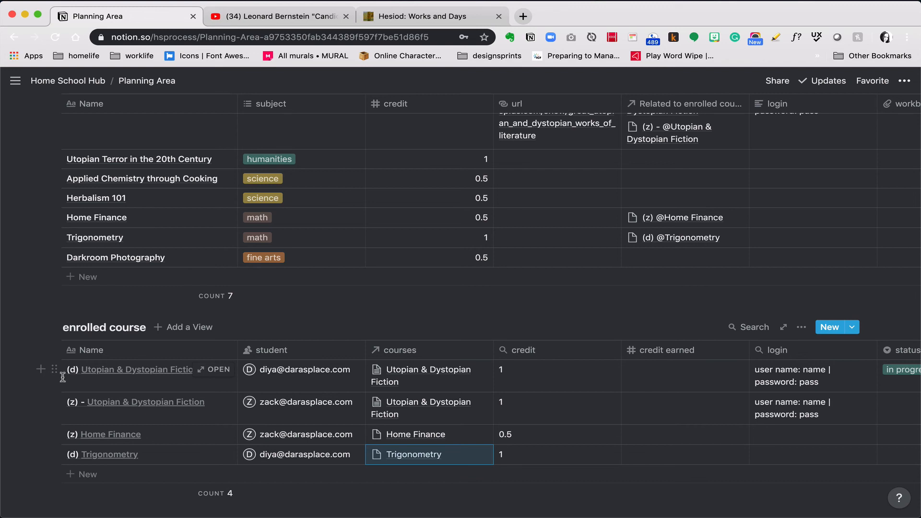
{"action": "scroll", "coordinate": [100, 389], "scroll_direction": "up", "scroll_amount": 4}
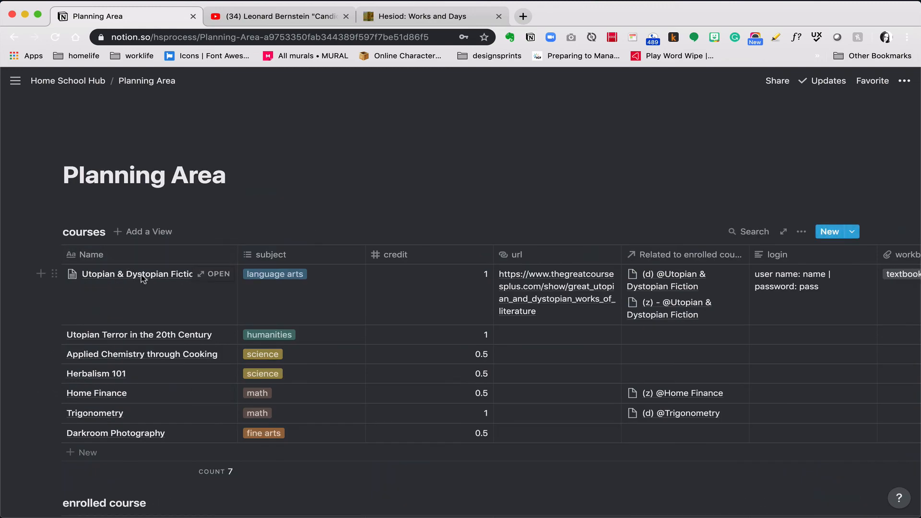
{"action": "scroll", "coordinate": [141, 276], "scroll_direction": "down", "scroll_amount": 8}
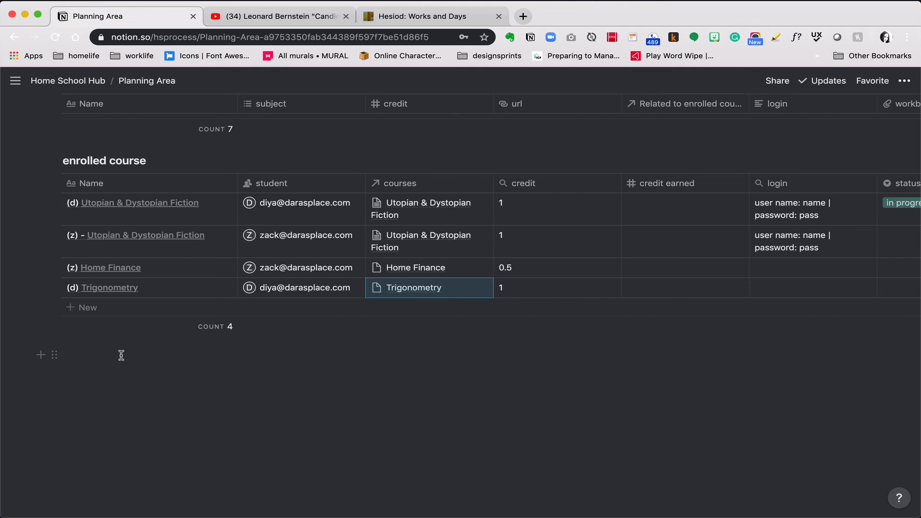
{"action": "scroll", "coordinate": [121, 355], "scroll_direction": "up", "scroll_amount": 5}
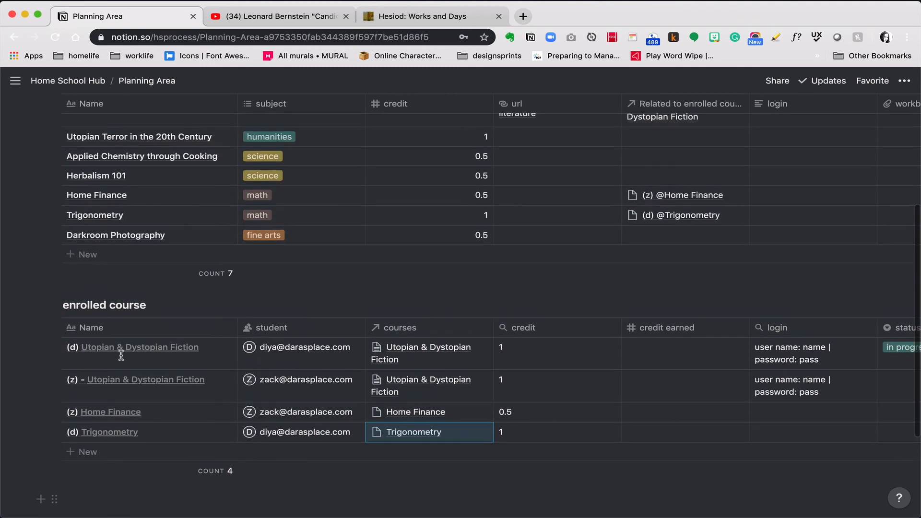